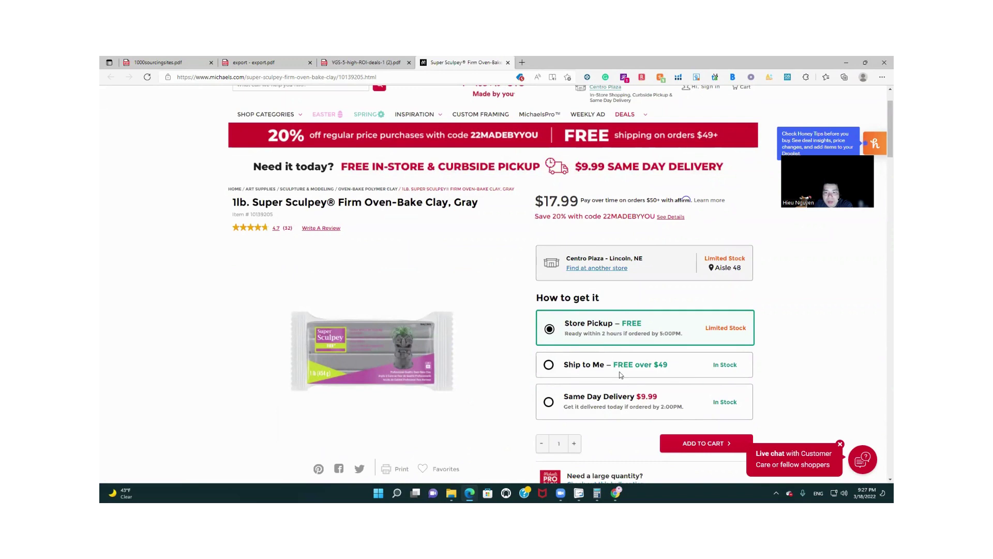
Step: Choose the Ship to Me option for the Super Sculpey Firm clay and copy the promo code 22MADEBYYOU
click(549, 366)
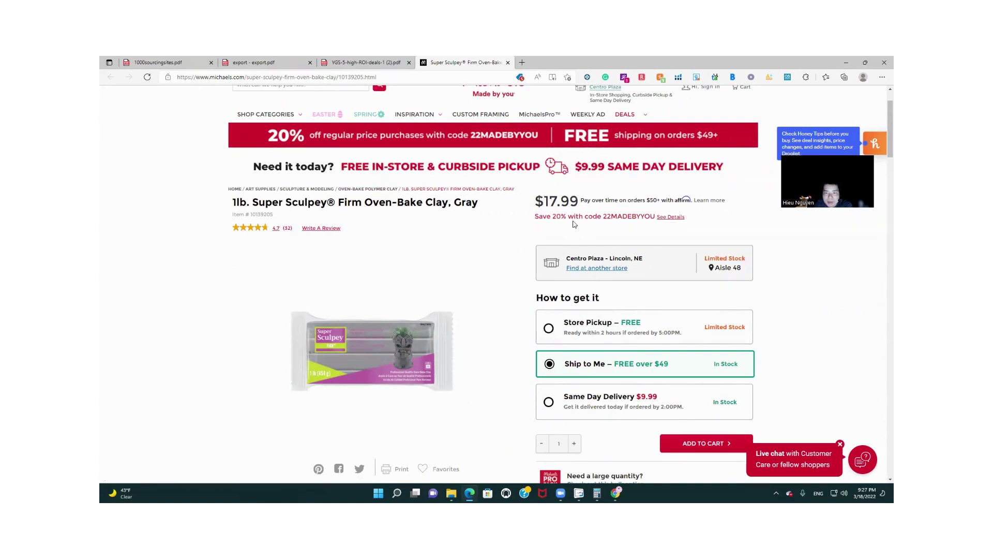
double_click(630, 215)
right_click(630, 216)
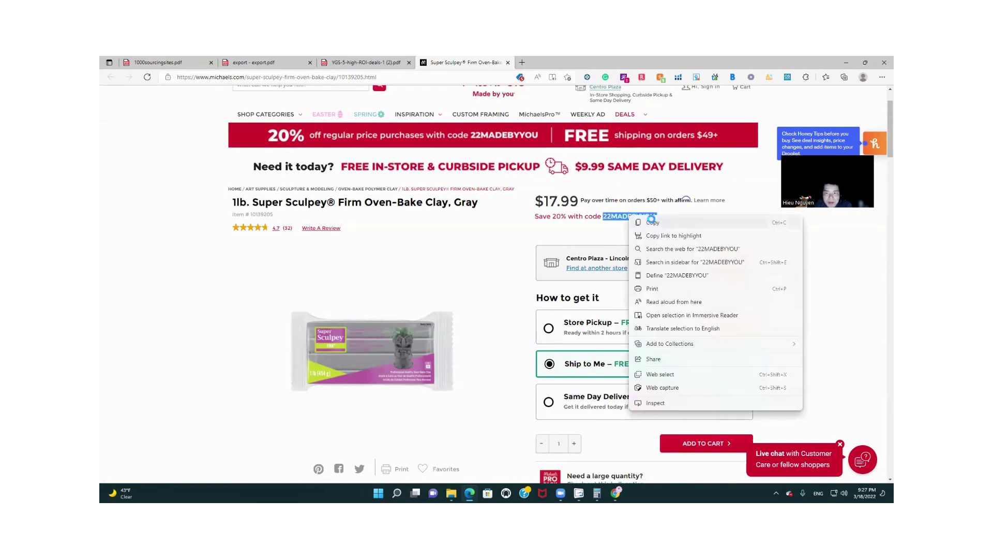
click(651, 221)
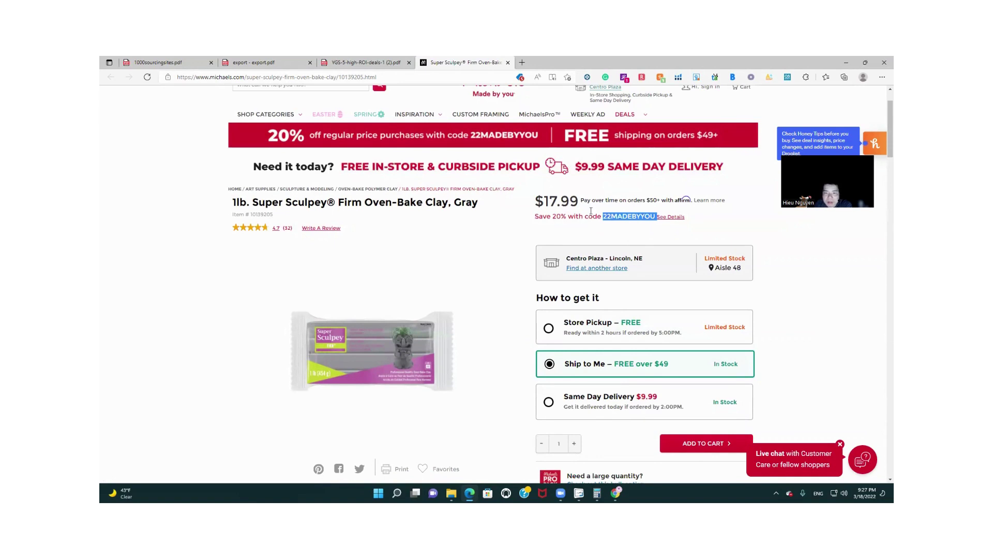
right_click(621, 217)
click(641, 224)
scroll(673, 364, down, 5)
scroll(657, 357, up, 5)
Step: Open the gray Super Sculpey clay's Amazon listing from the high-ROI deals PDF, reload it and dismiss the shopping offer
click(360, 63)
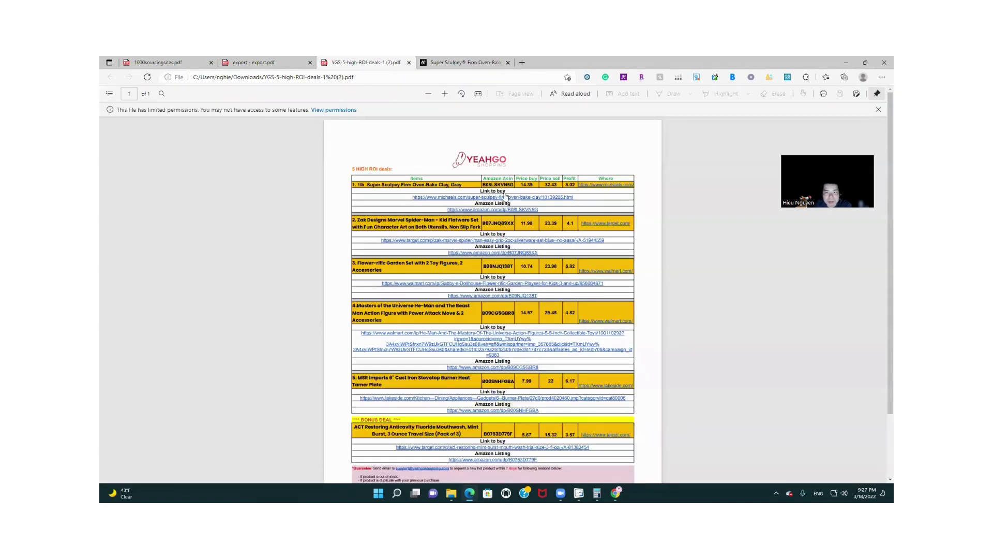
click(503, 210)
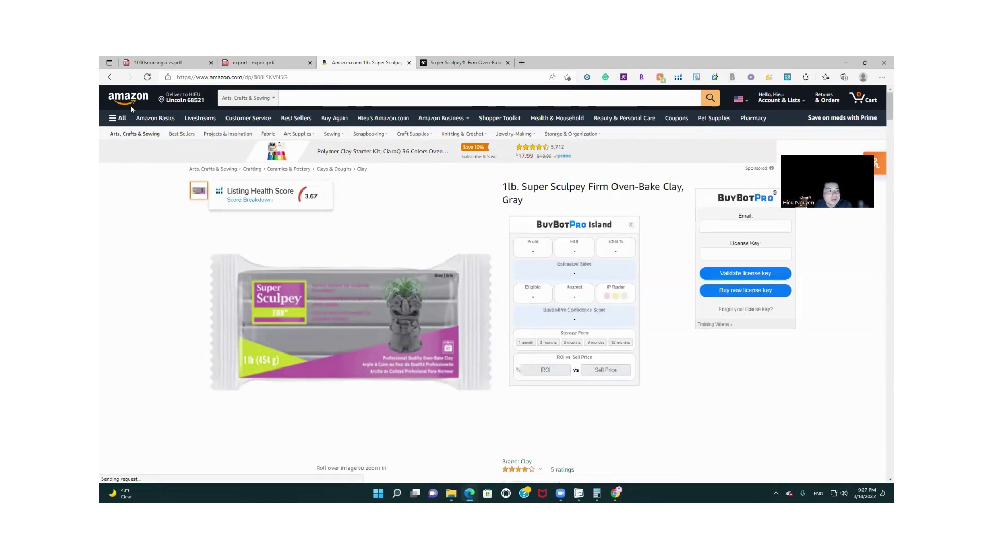
click(147, 77)
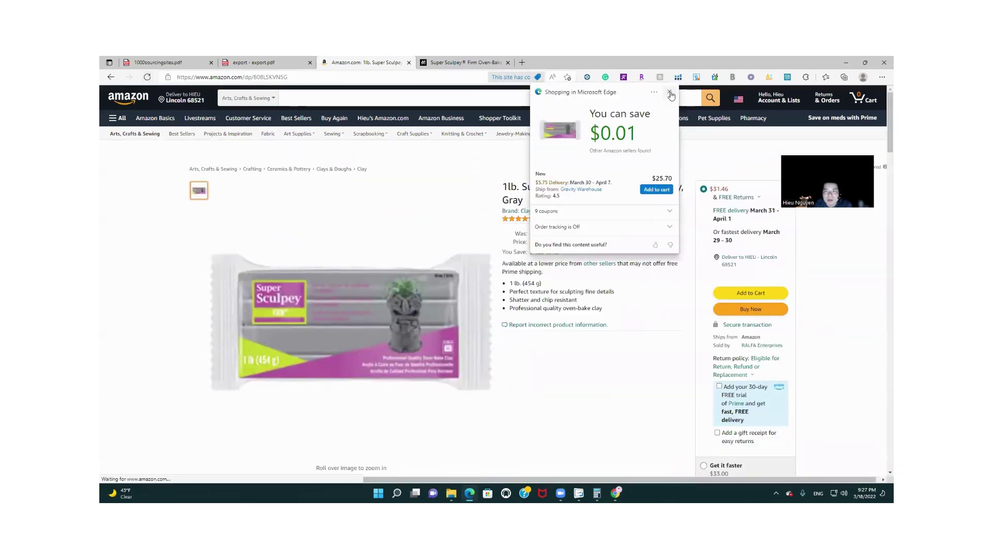
click(670, 93)
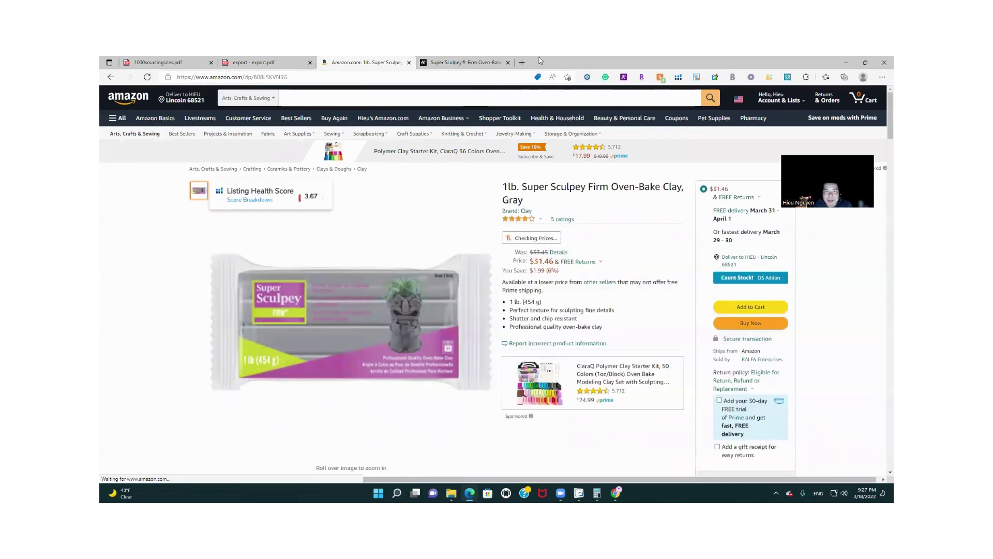
Step: On the Michaels product page, add 4 packs of the clay to the cart and view the cart
click(460, 62)
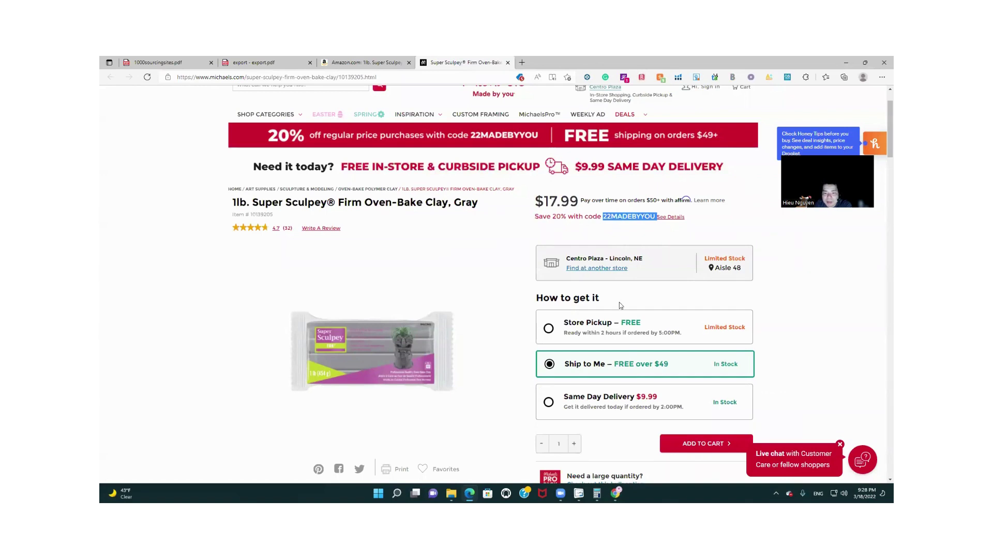
scroll(620, 306, down, 2)
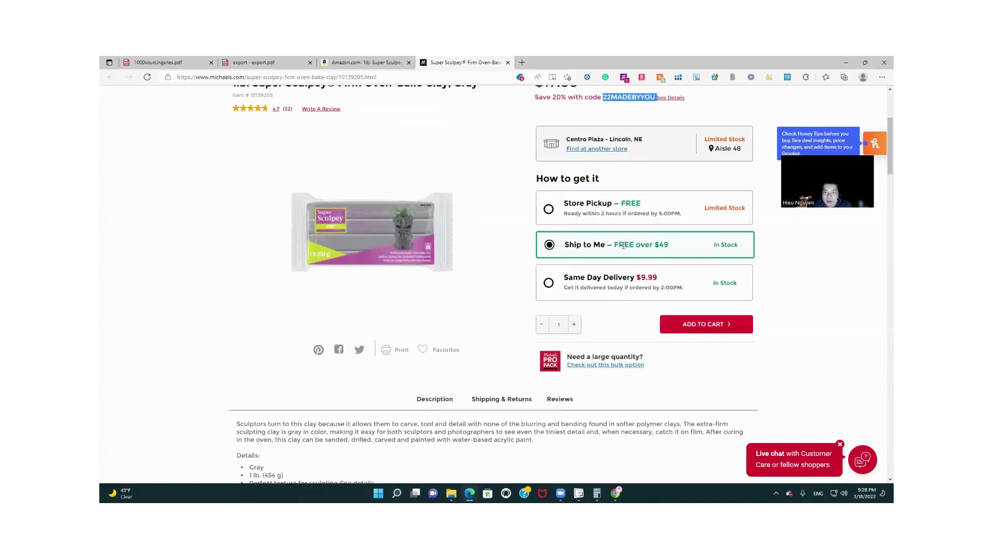
click(574, 324)
click(574, 324)
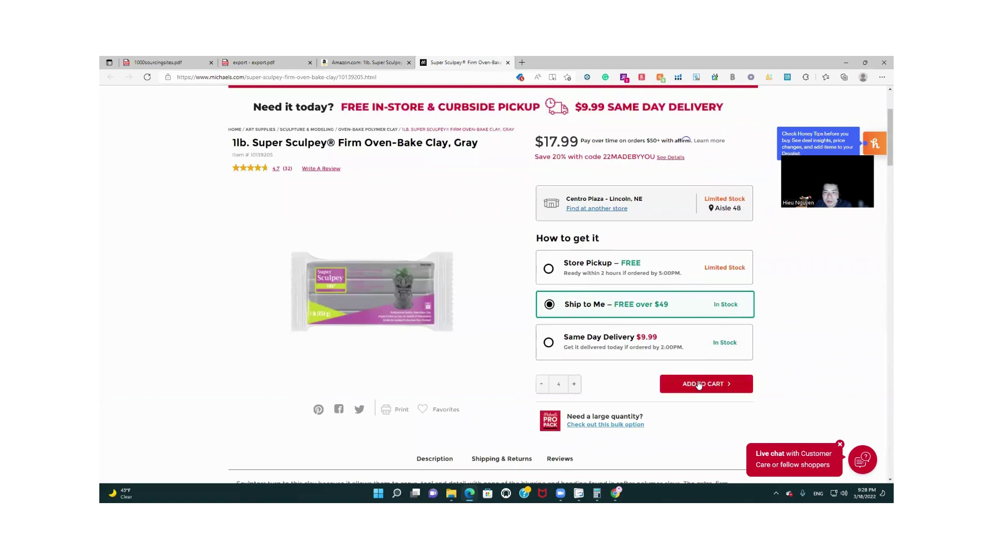
click(699, 383)
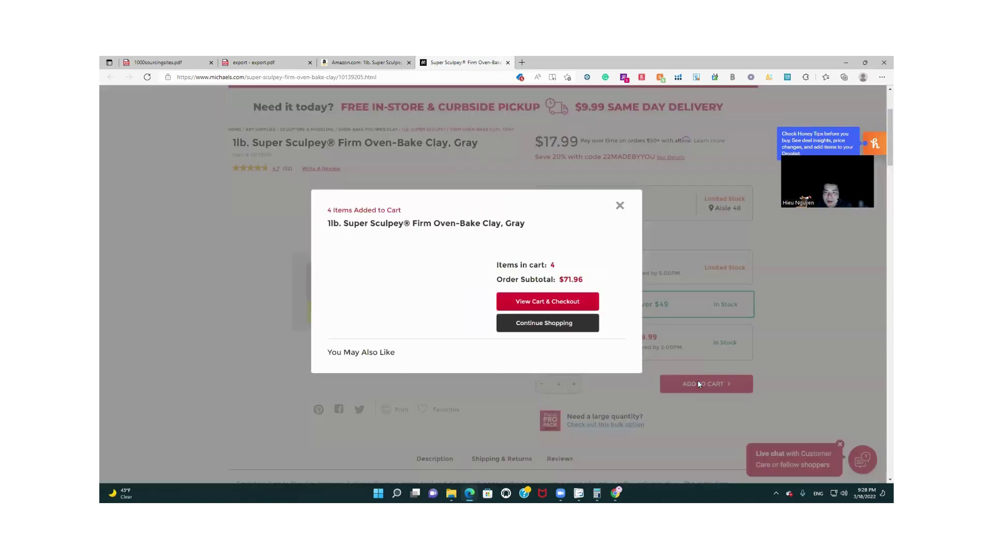
click(538, 303)
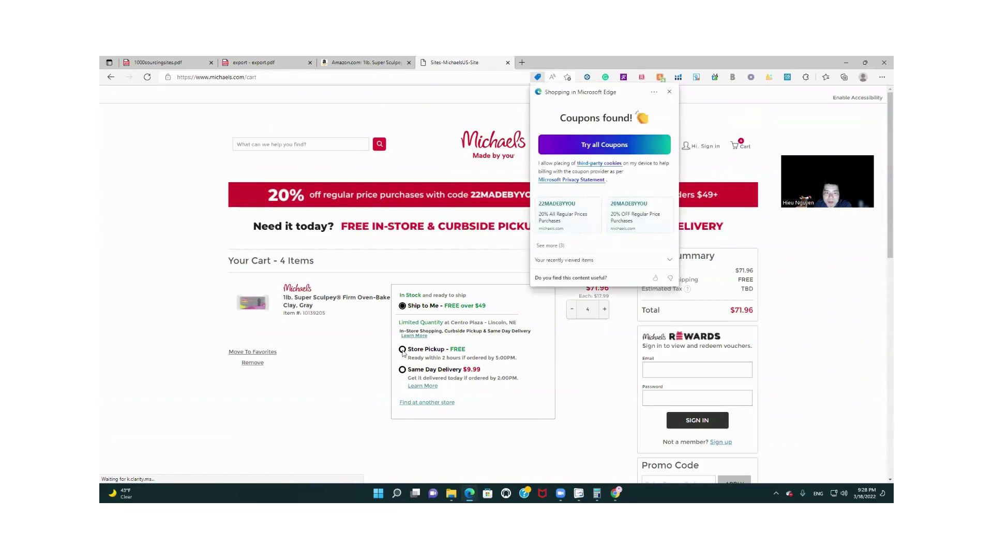
Step: Dismiss the Edge shopping, Honey and Rakuten offers covering the Michaels cart
click(669, 92)
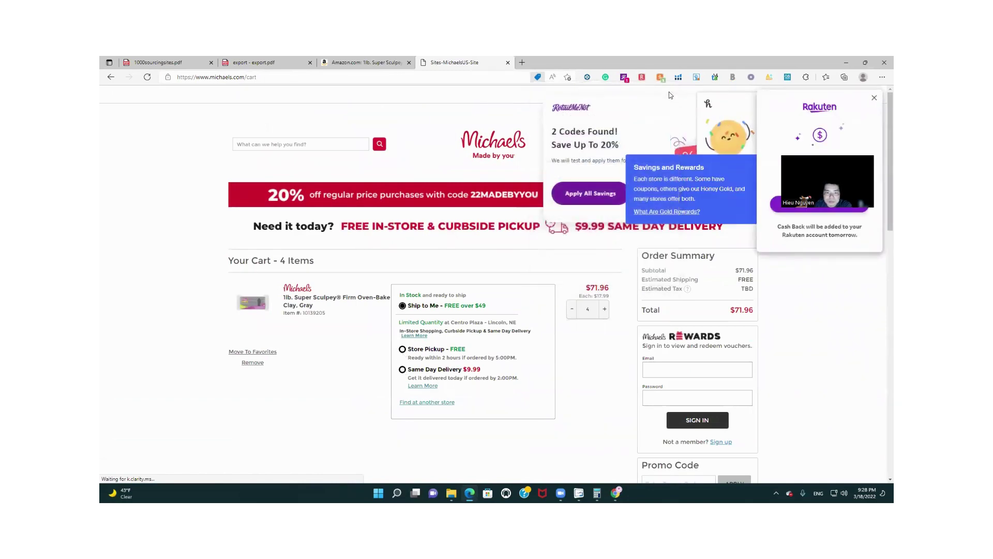
click(874, 100)
click(873, 102)
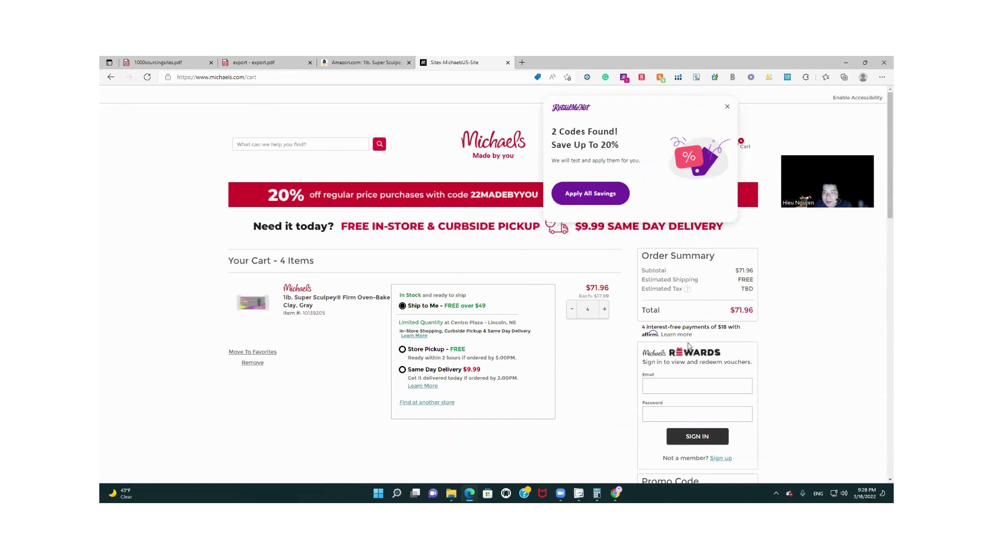
Step: Apply the promo code 22MADEBYYOU to the cart and dismiss the RetailMeNot offer
scroll(604, 432, down, 2)
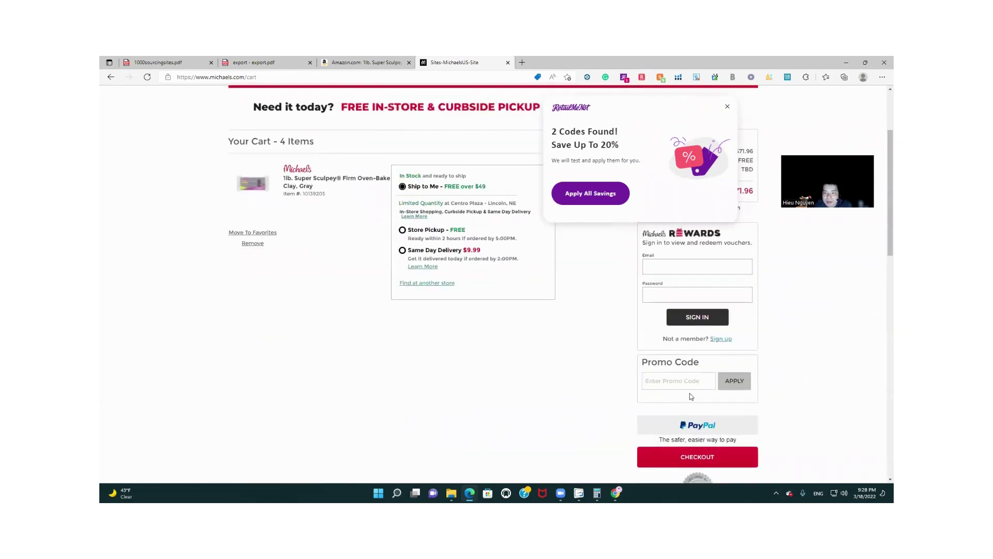
click(685, 380)
right_click(686, 380)
click(708, 258)
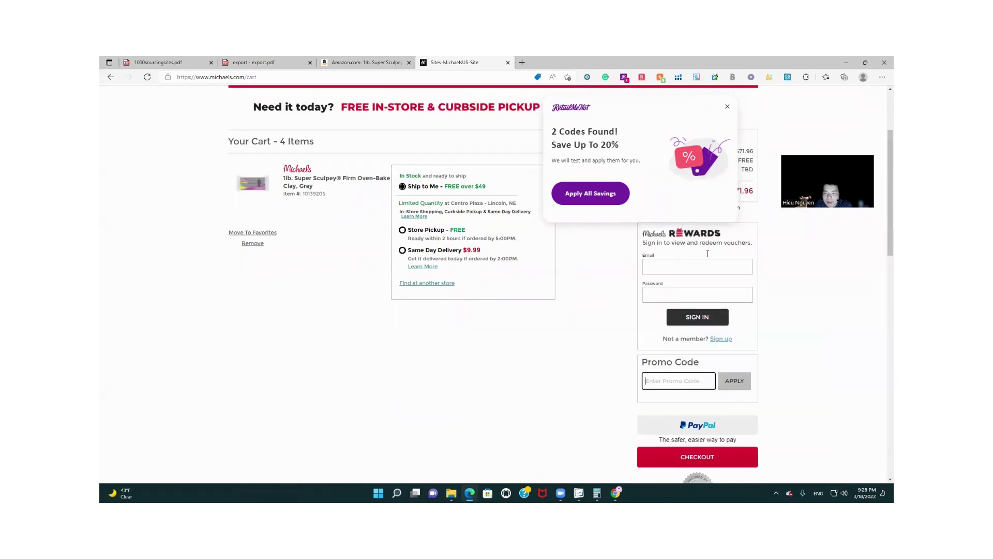
scroll(573, 401, up, 2)
scroll(573, 401, up, 1)
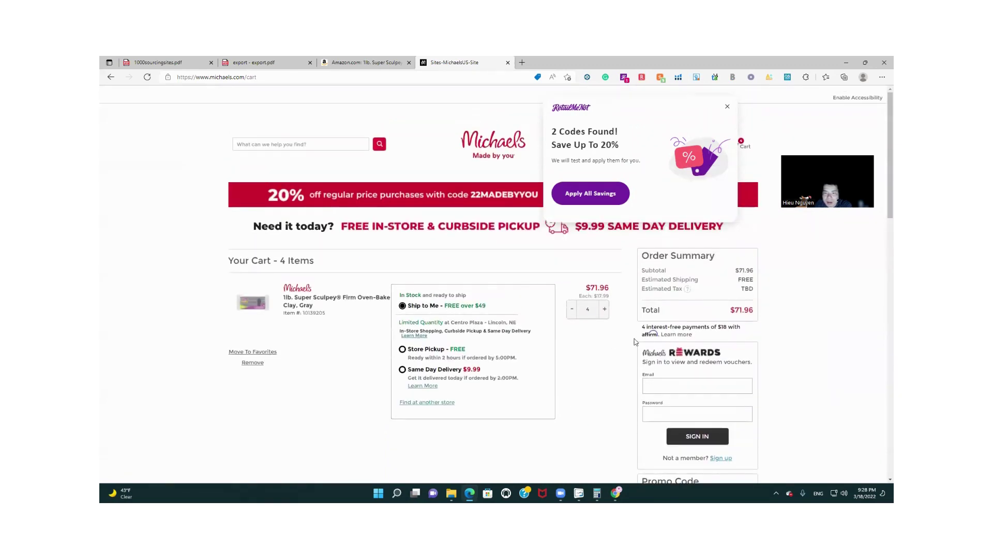
scroll(609, 415, down, 3)
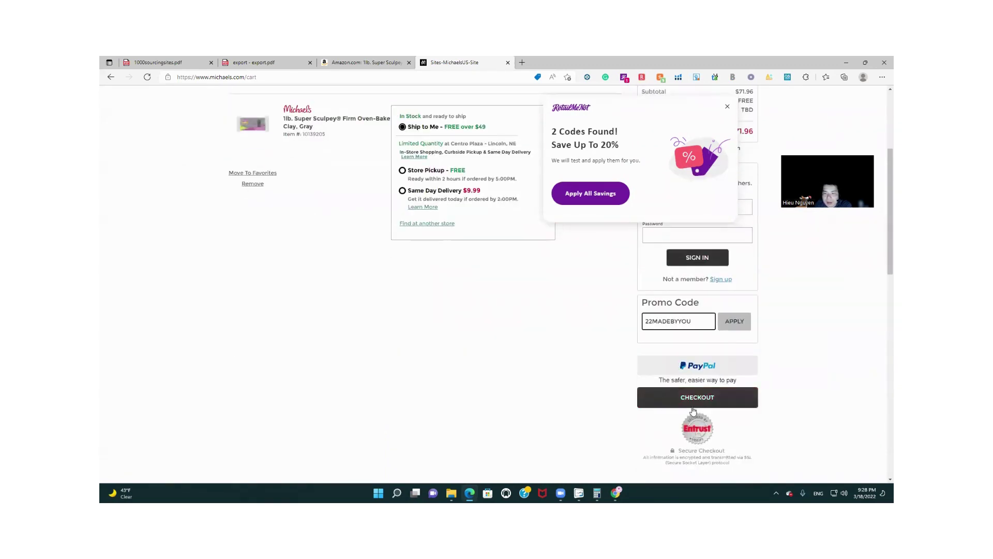
click(740, 321)
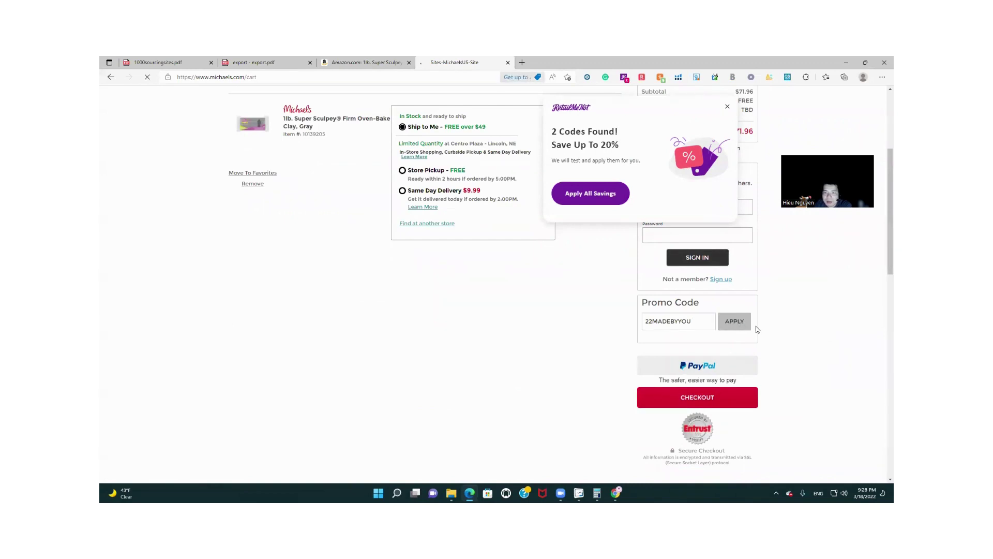
click(727, 108)
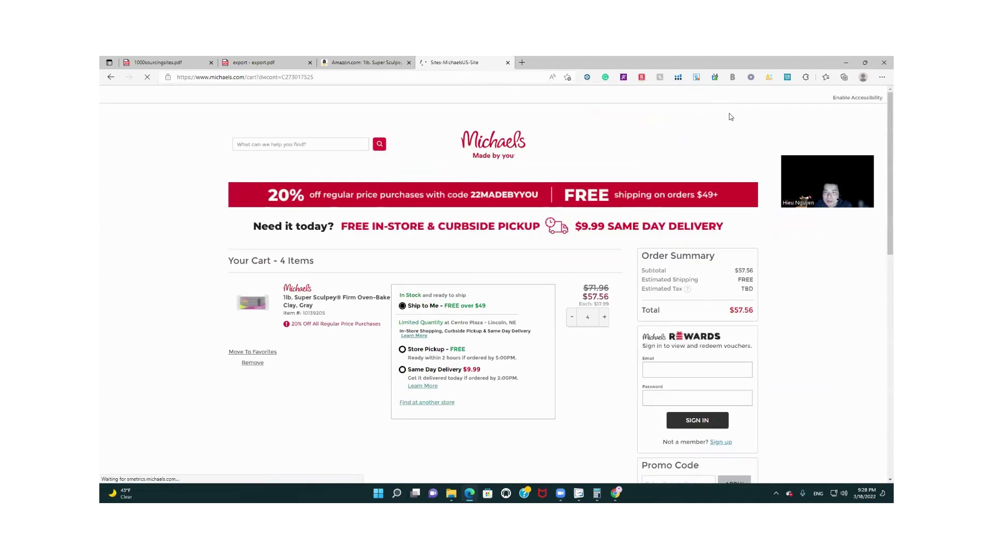
Step: Dismiss the reappearing coupon offers and examine the cart's order summary, applied promo and estimated tax
scroll(782, 323, down, 2)
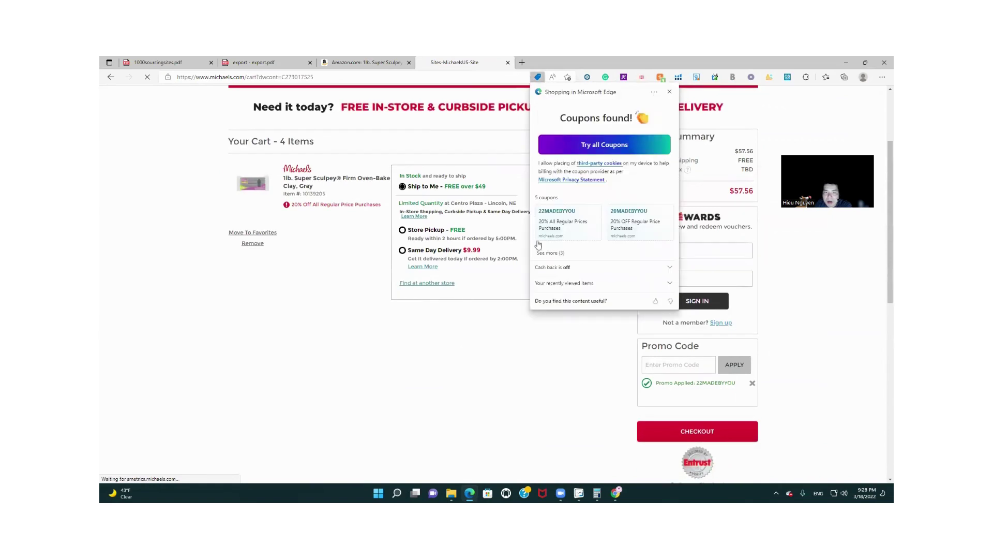
click(671, 93)
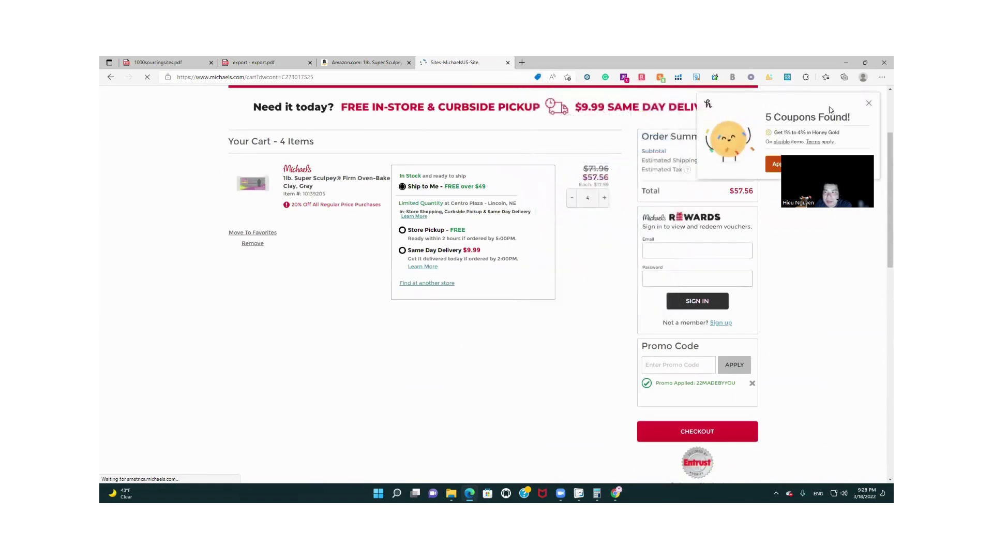
click(868, 103)
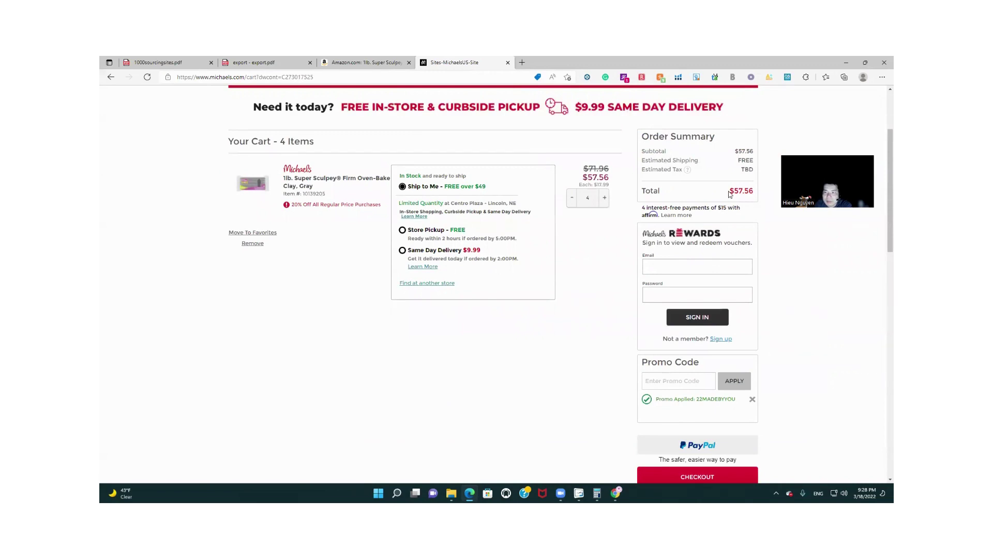
scroll(600, 355, down, 5)
scroll(600, 356, up, 5)
scroll(600, 355, down, 2)
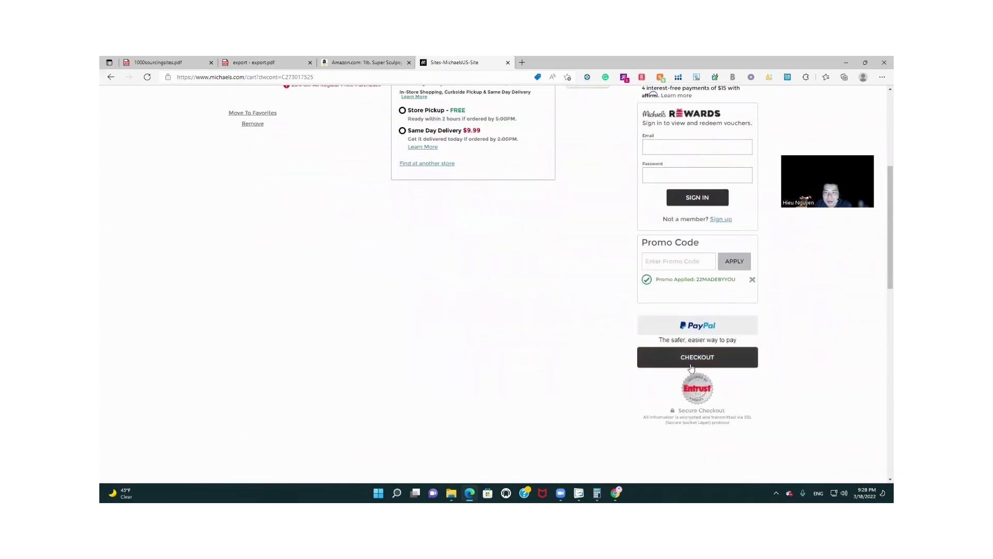
scroll(598, 361, up, 3)
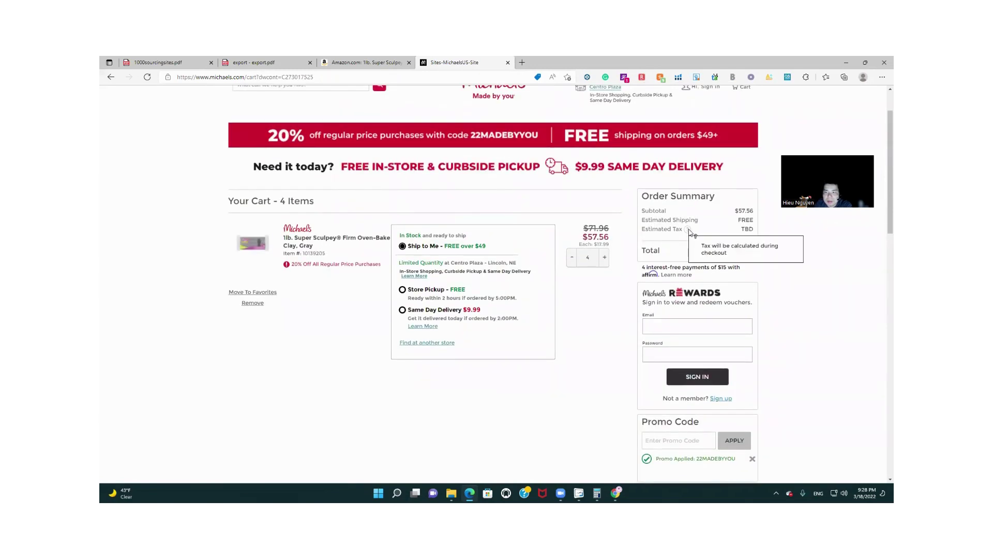
Step: Proceed to checkout as a guest and dismiss the Edge coupon offer
scroll(592, 408, down, 2)
click(688, 423)
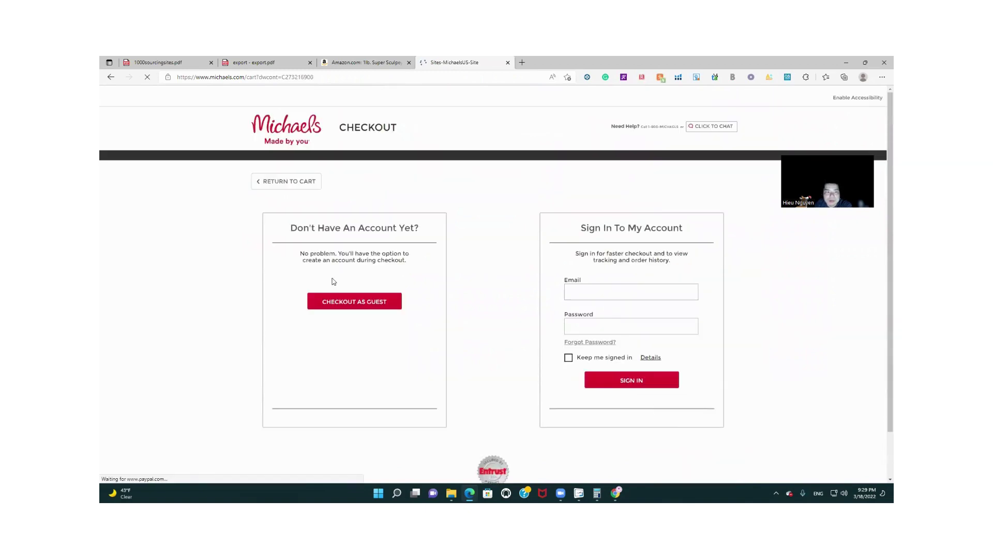
click(373, 302)
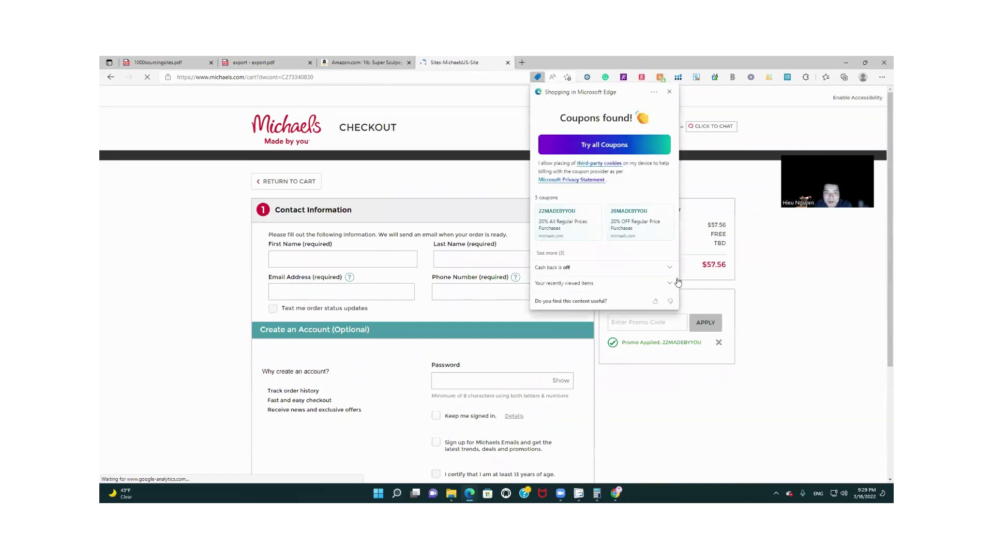
click(671, 92)
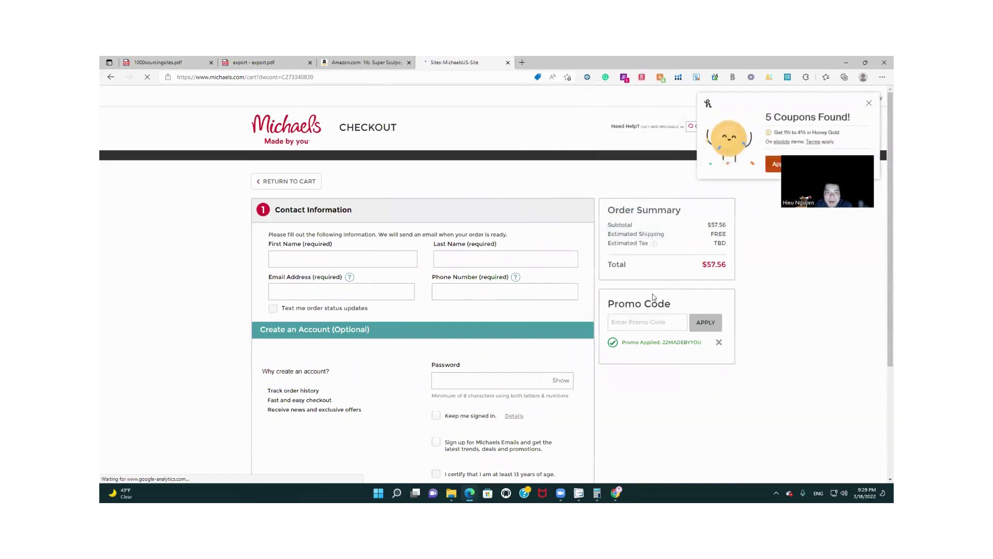
Step: Copy the order total amount from the checkout's order summary
scroll(636, 339, down, 3)
scroll(636, 339, up, 3)
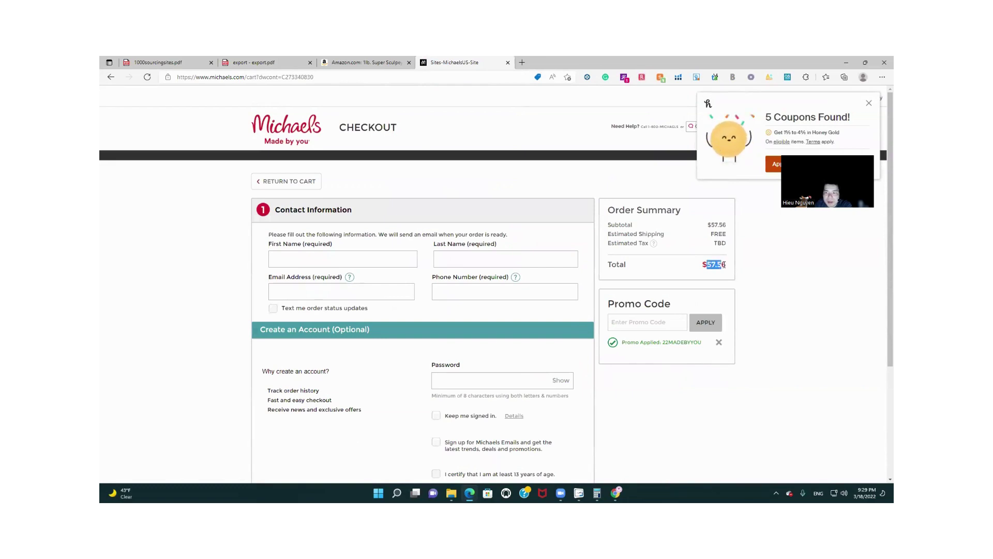
drag(708, 264, 727, 266)
right_click(724, 265)
click(740, 271)
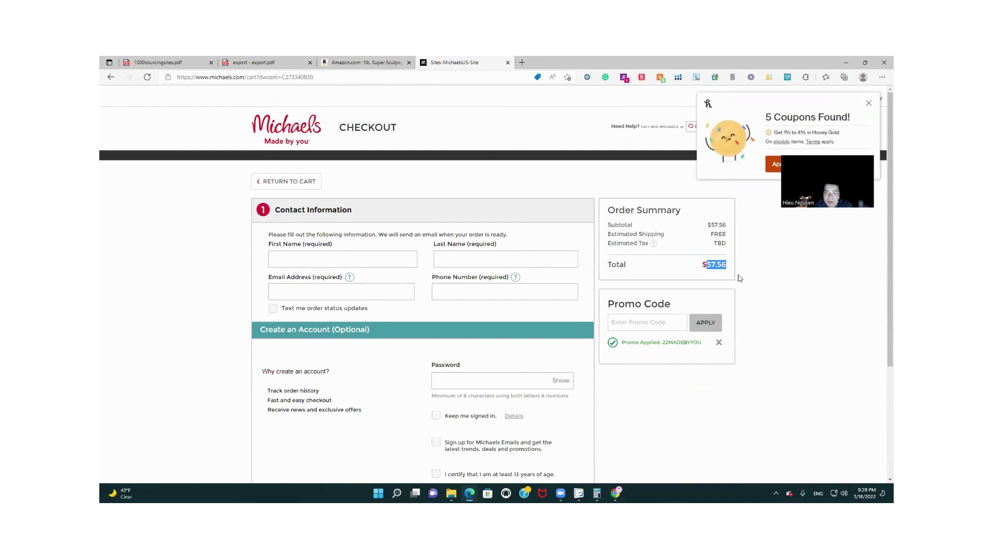
Step: Switch to Calculator, clear it and divide the 57.56 order total by 4 to work out the unit cost
click(597, 492)
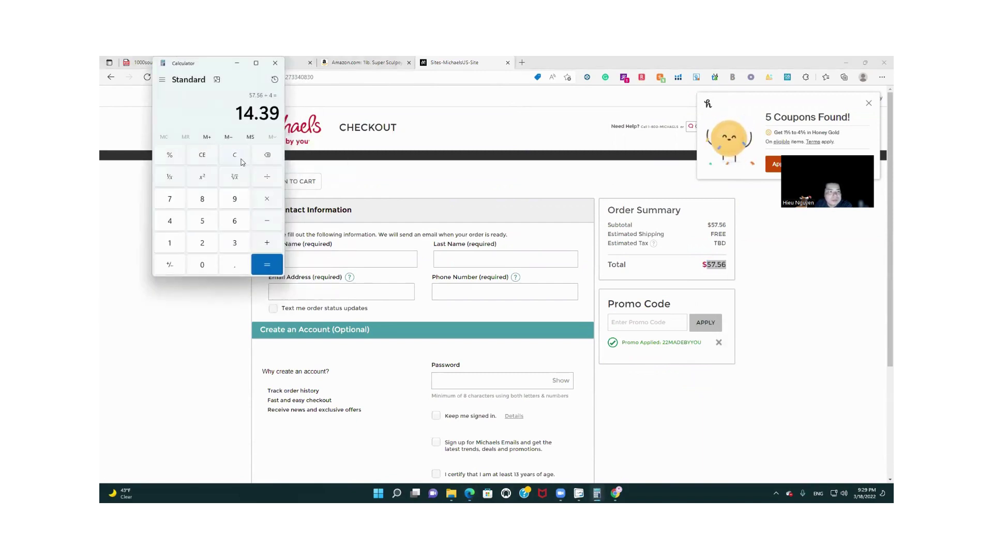
click(237, 158)
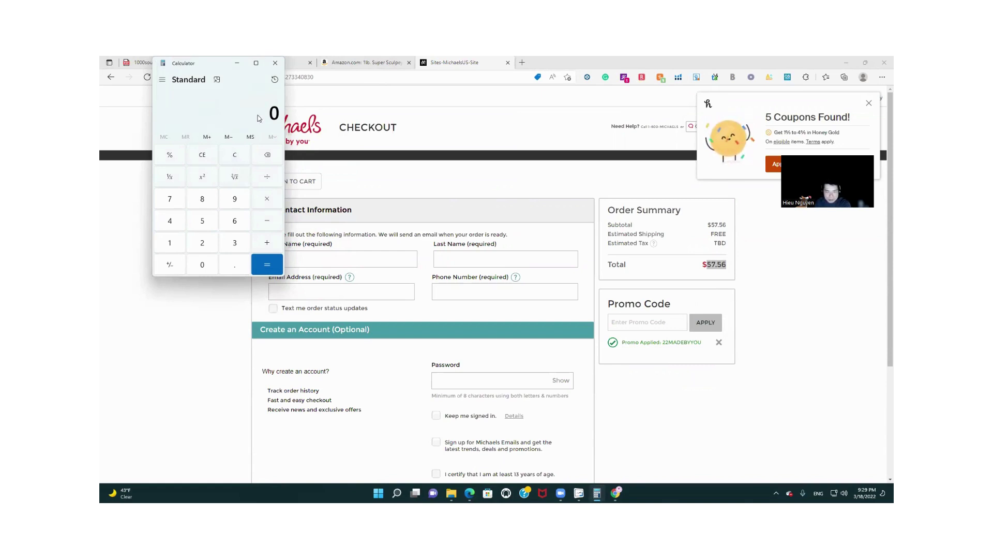
text(57)
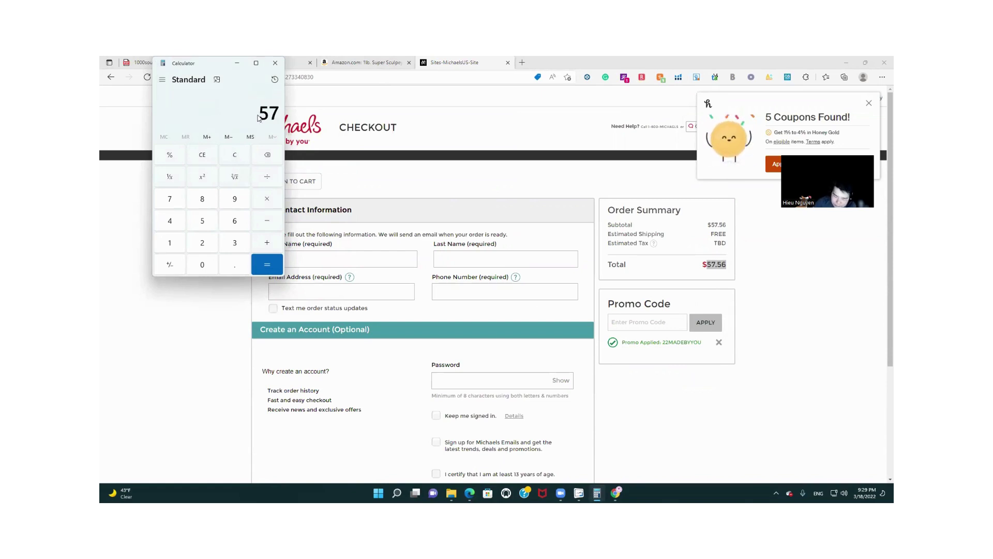
text(.56)
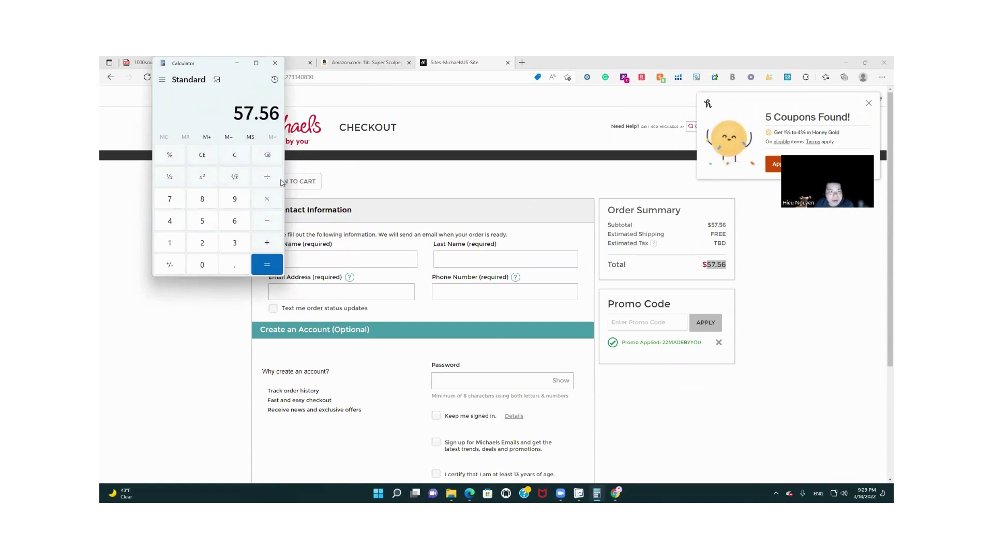
click(267, 177)
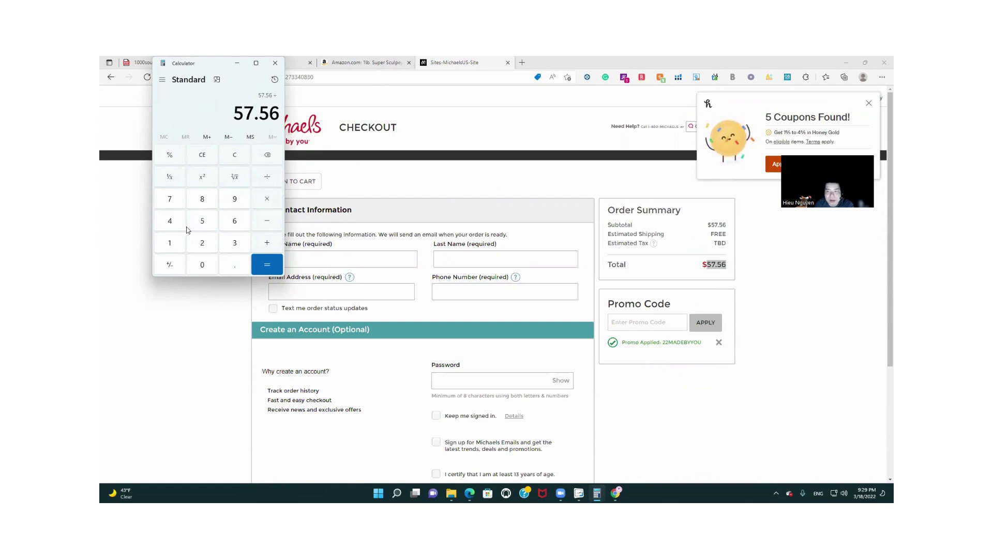
click(170, 221)
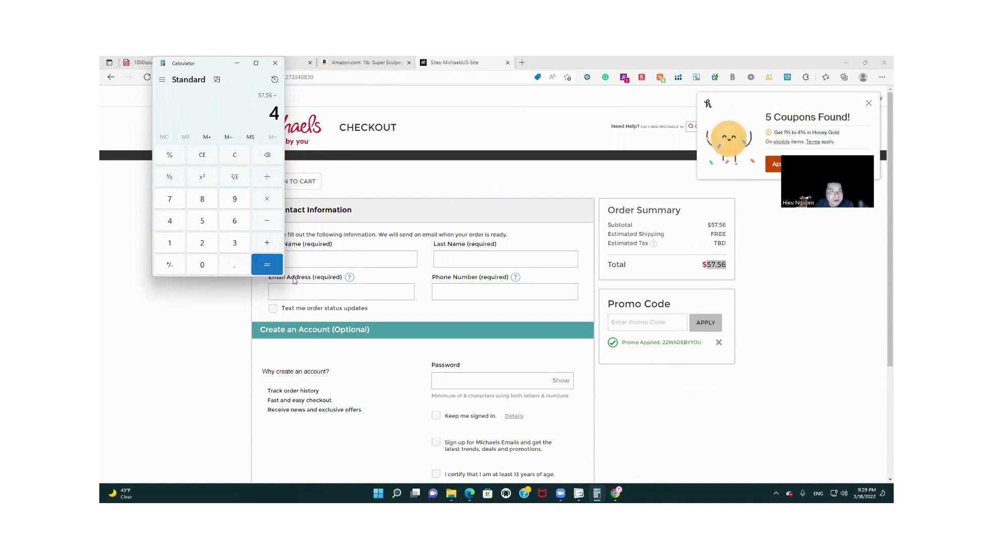
click(267, 264)
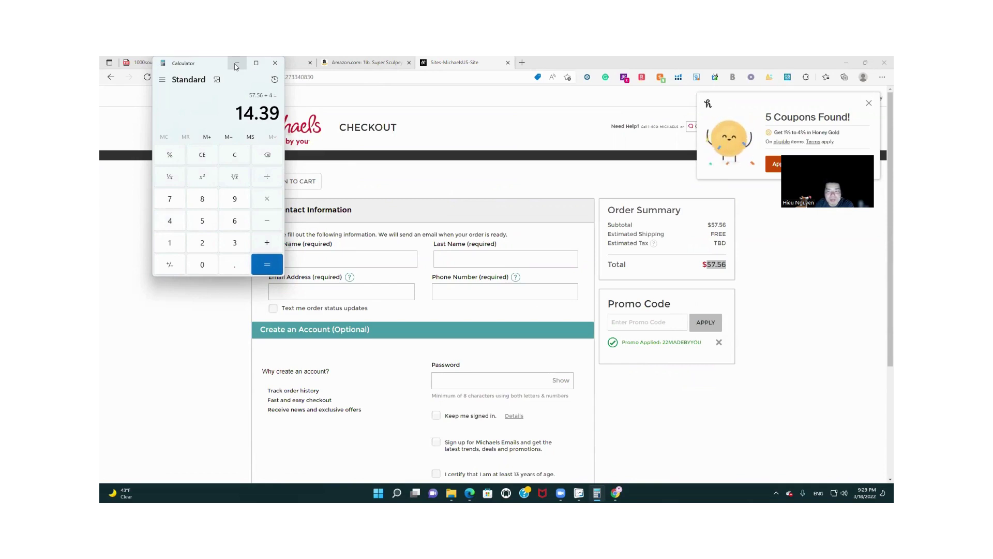
drag(216, 67, 255, 90)
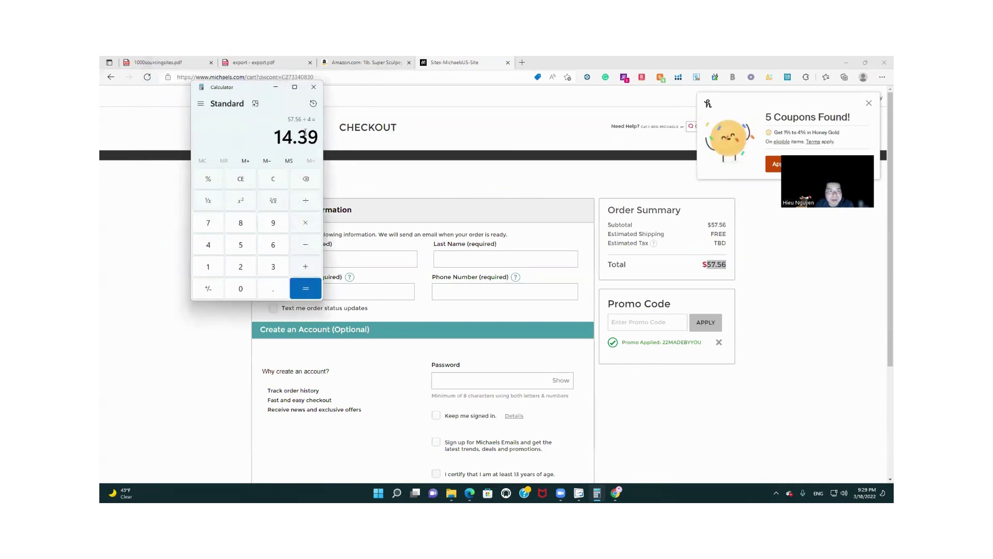
click(277, 88)
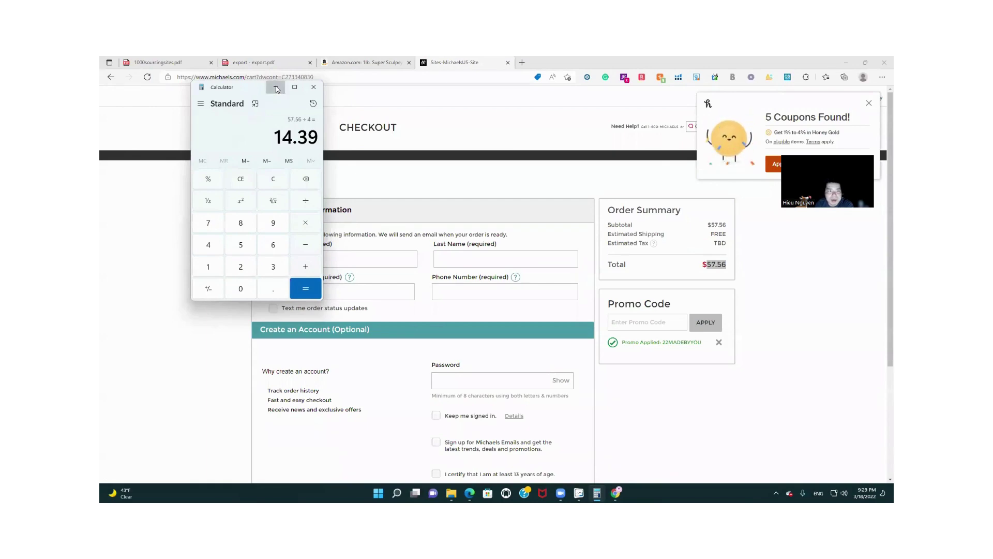
Step: In the Revenue Calculator on the Super Sculpey Amazon listing, set the MFN product cost to 15 and highlight the MFN net
click(381, 63)
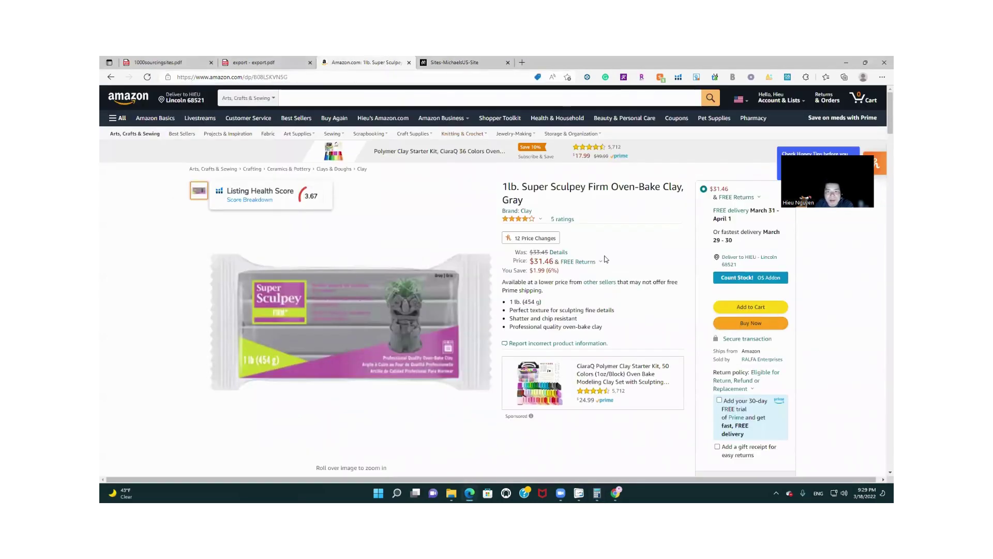
scroll(605, 257, down, 2)
scroll(605, 257, down, 12)
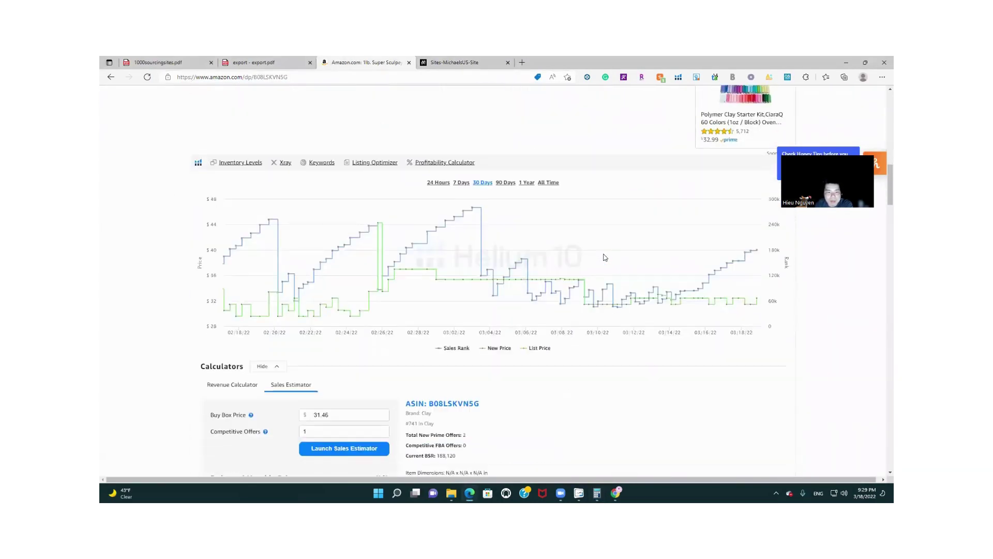
scroll(302, 254, up, 1)
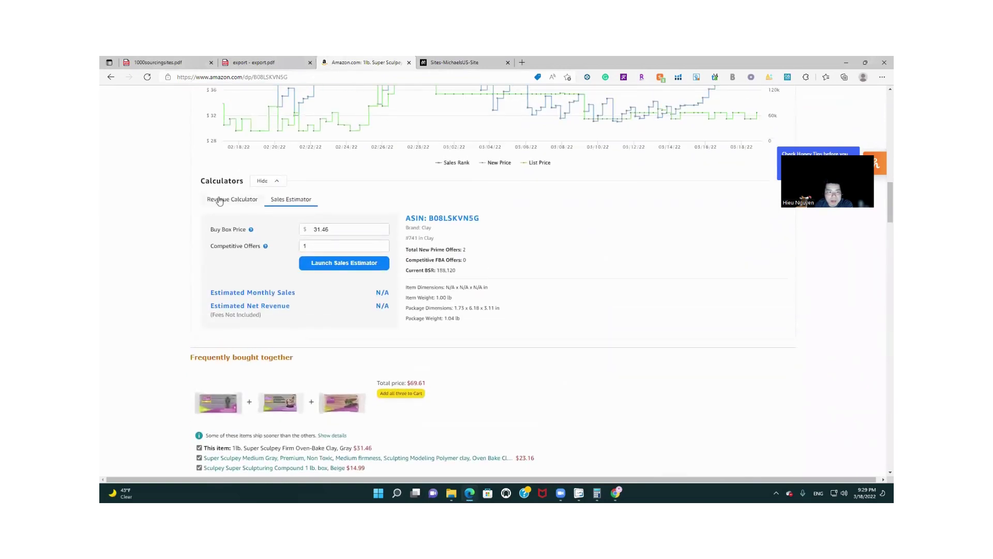
click(235, 201)
click(296, 242)
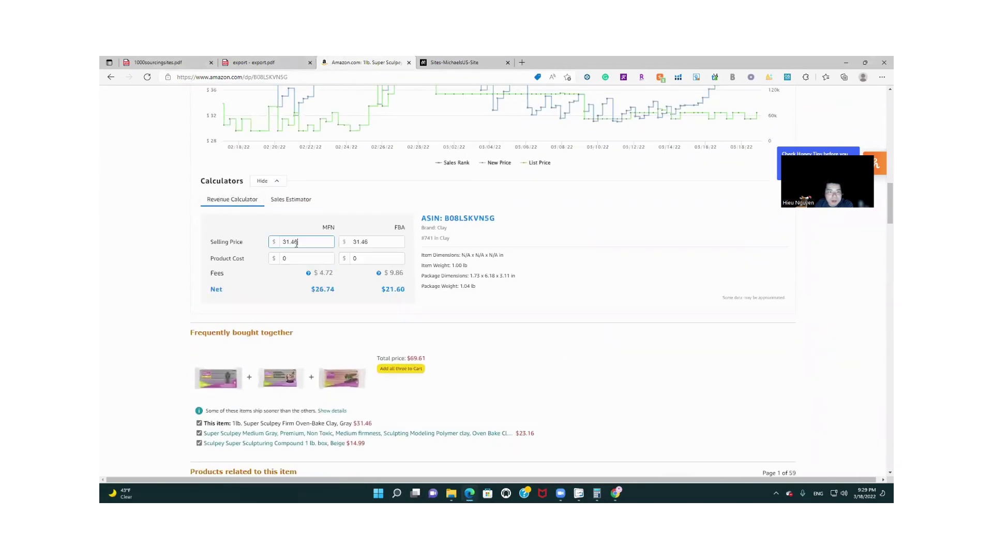
click(292, 259)
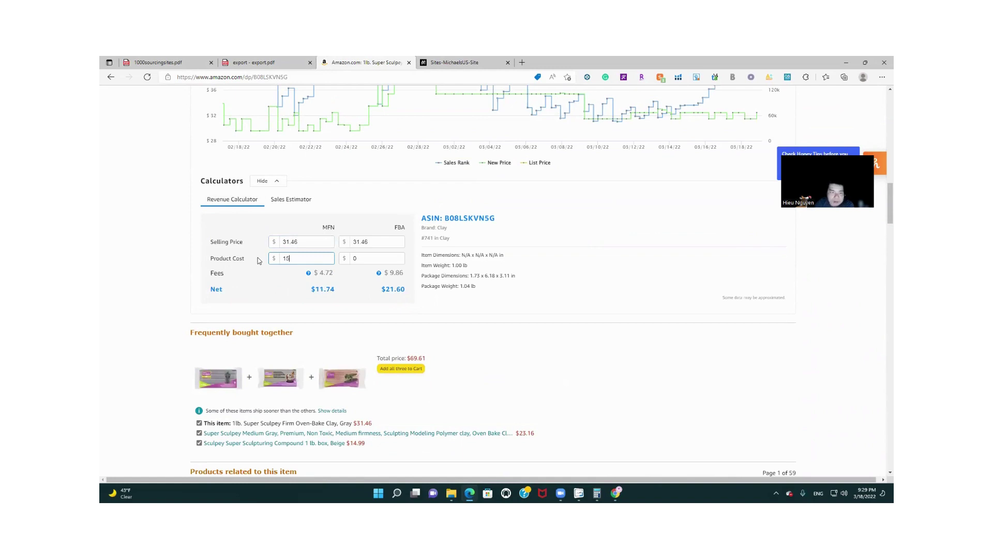
click(306, 242)
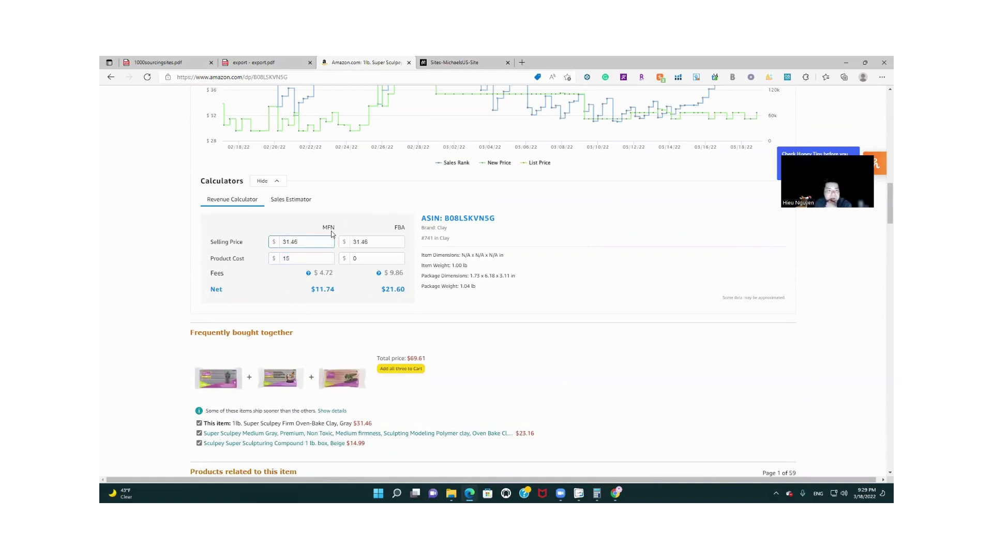
drag(321, 227, 328, 228)
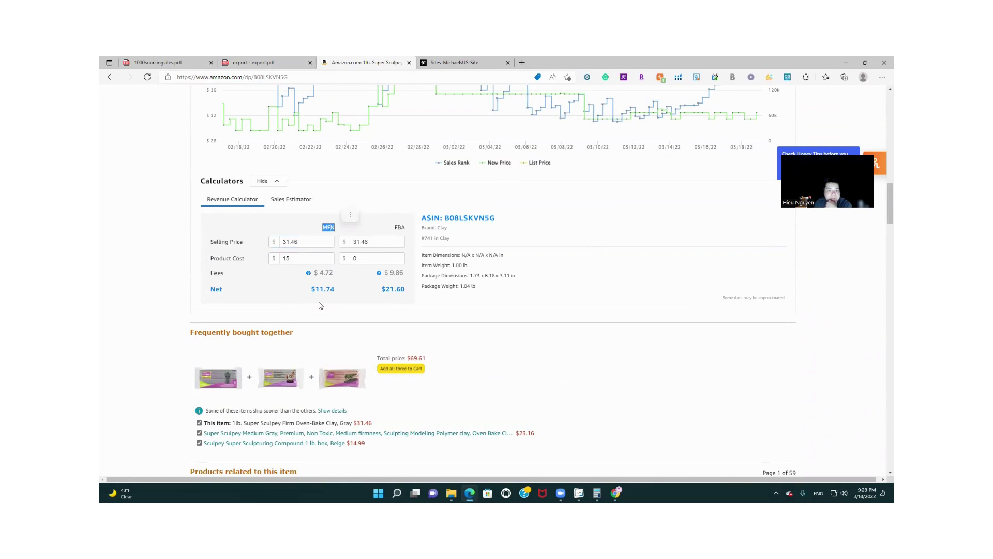
drag(312, 289, 346, 303)
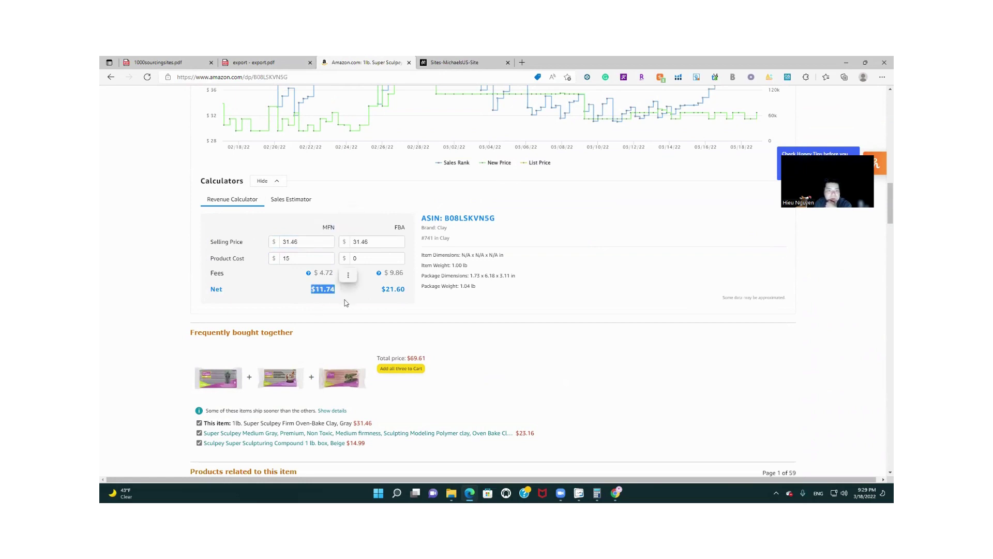
Step: Set the FBA product cost to 15 in the Revenue Calculator
double_click(349, 262)
text(1)
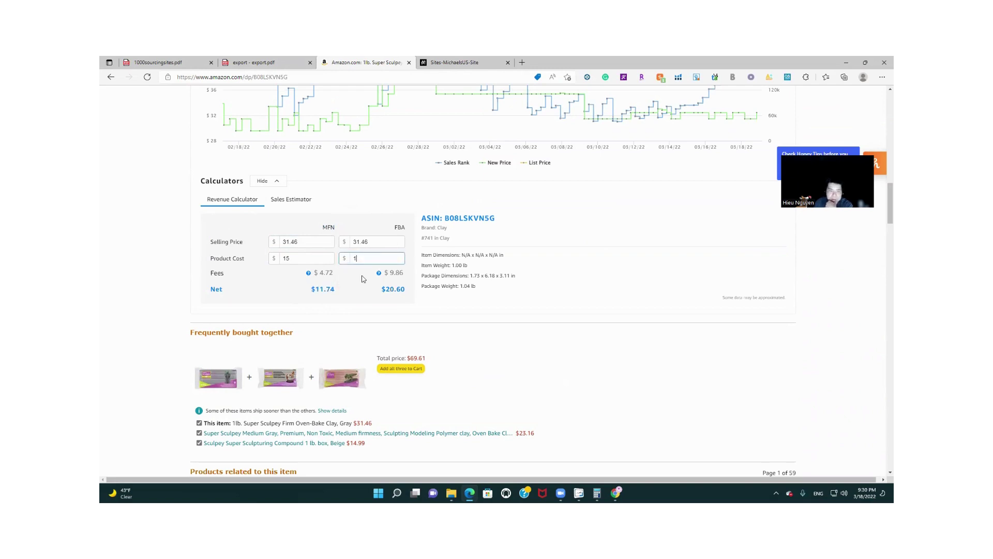
text(5)
Step: Examine the product cost entries and compare the net profit for MFN with that for FBA
drag(209, 260, 255, 262)
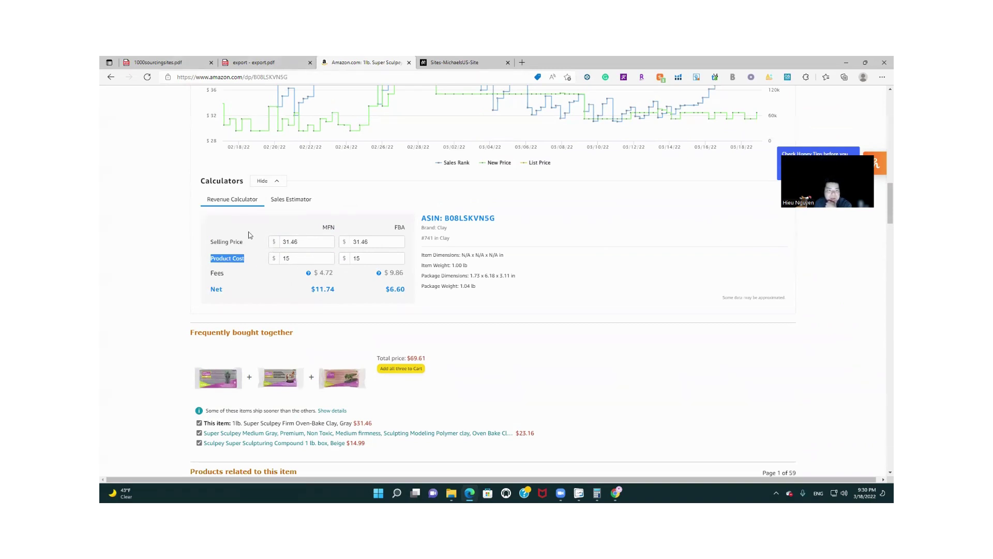
click(300, 259)
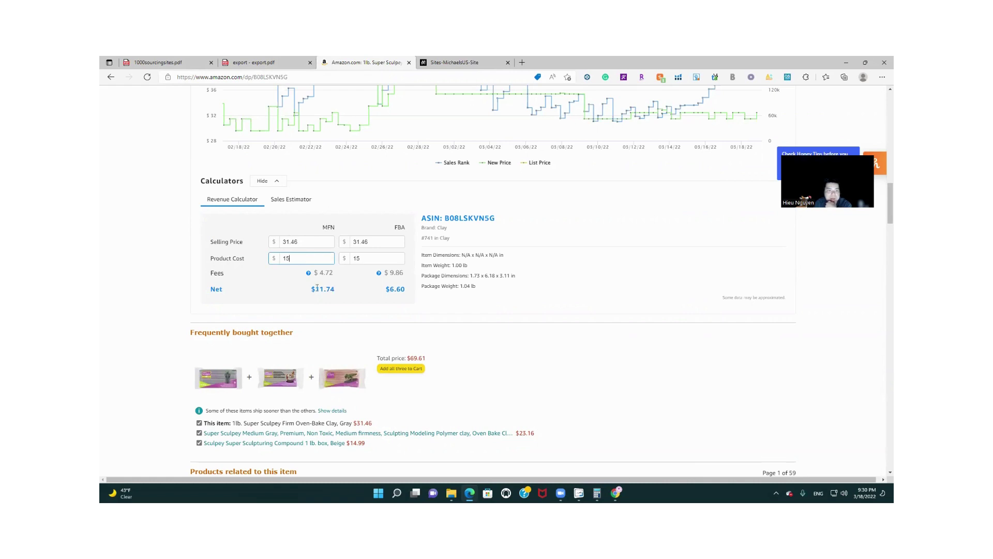
drag(309, 290, 338, 293)
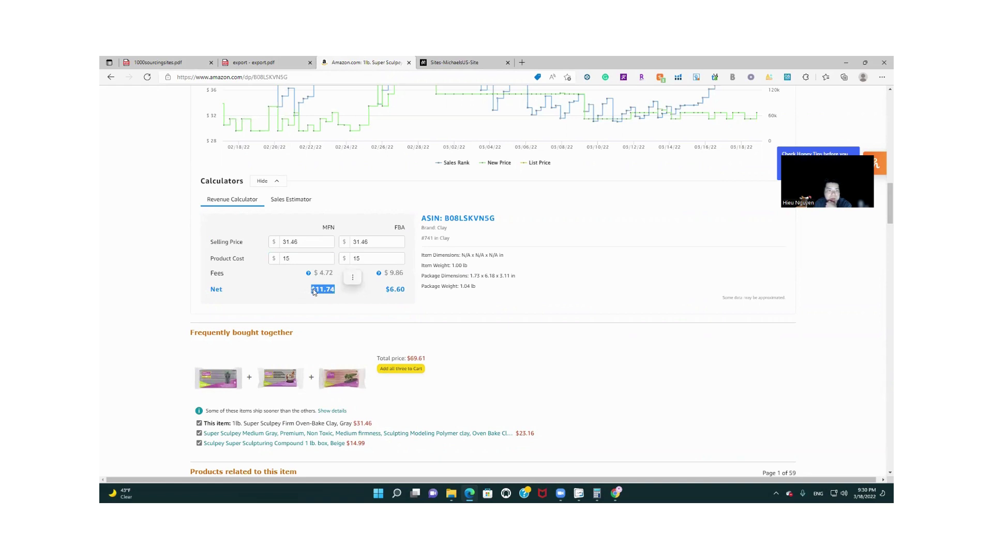
click(334, 287)
drag(390, 288, 406, 296)
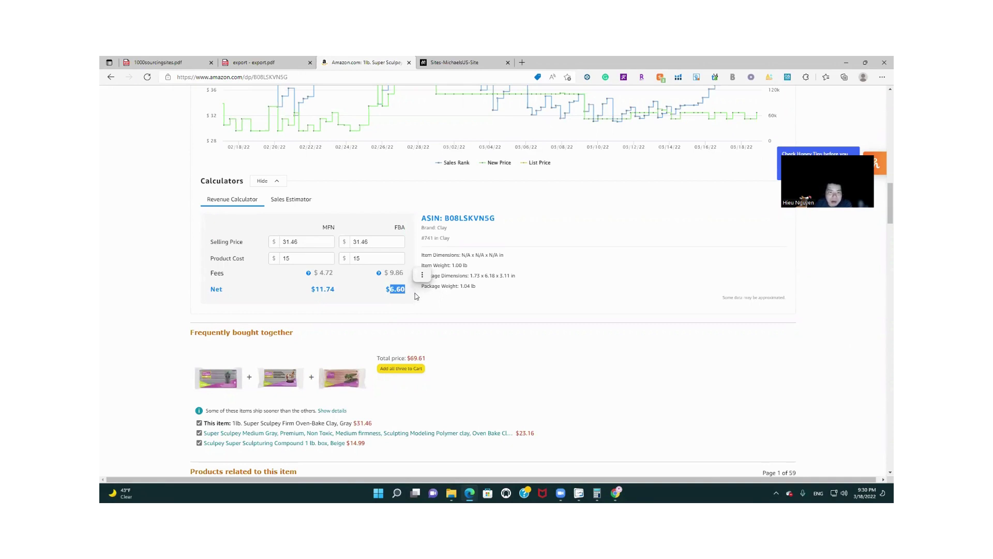
drag(394, 224, 412, 228)
Step: Examine the listing's price and sales rank history, viewing the chart for 24 hours and for all time
scroll(411, 219, up, 15)
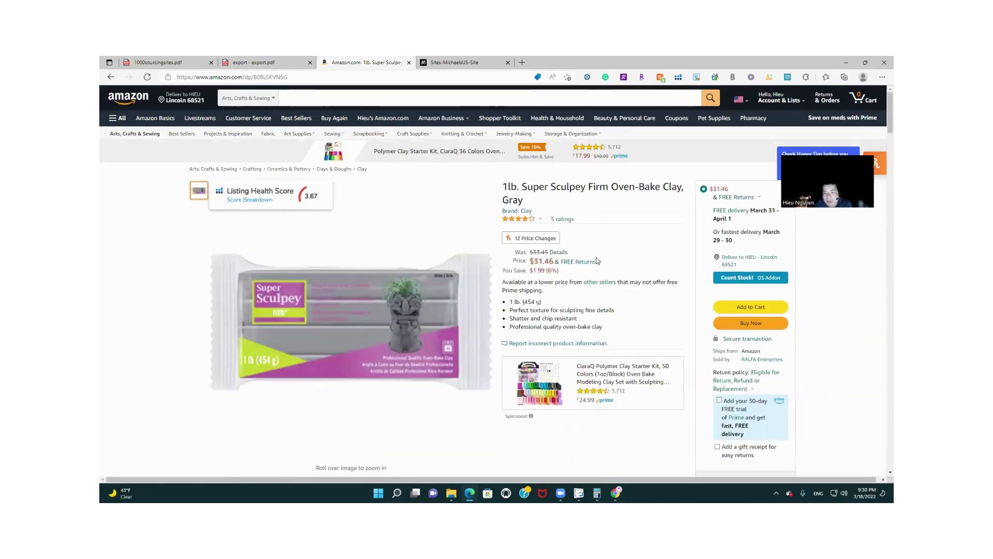
scroll(616, 260, down, 10)
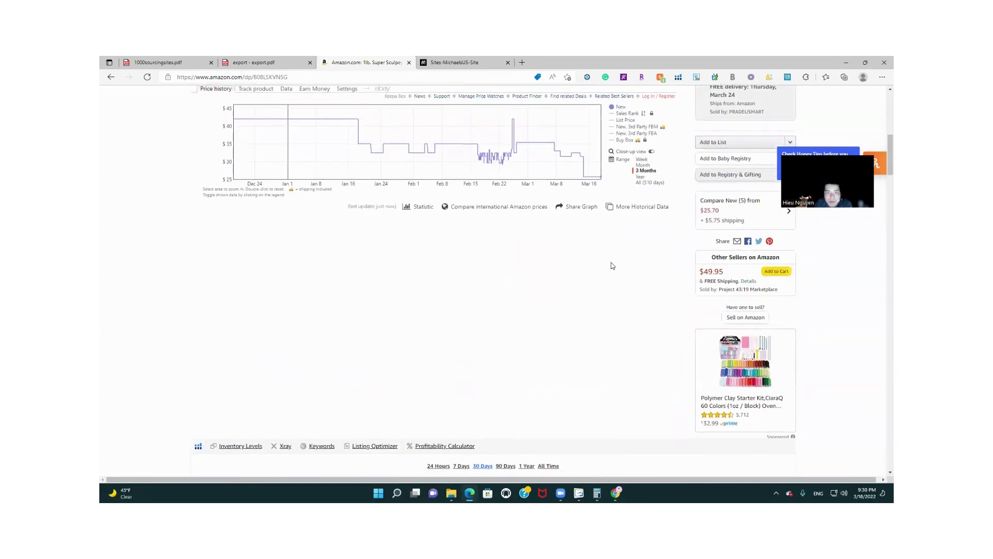
scroll(611, 266, down, 10)
scroll(611, 266, up, 5)
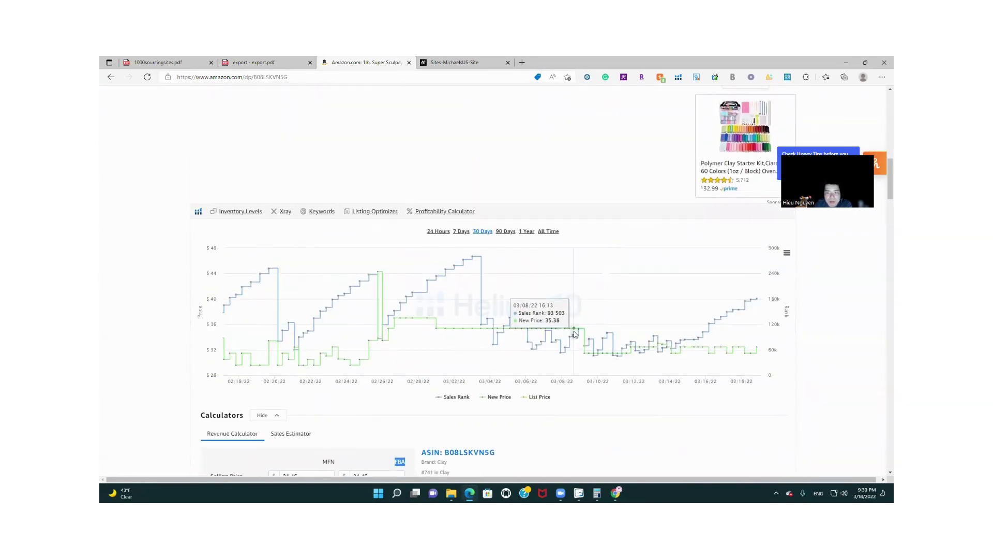
scroll(177, 357, down, 4)
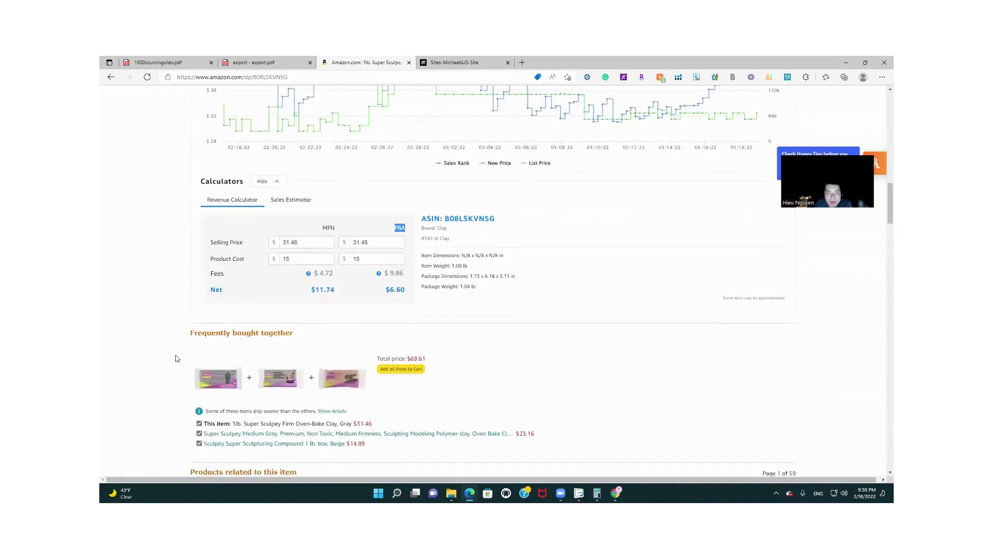
scroll(176, 357, down, 5)
scroll(178, 354, up, 10)
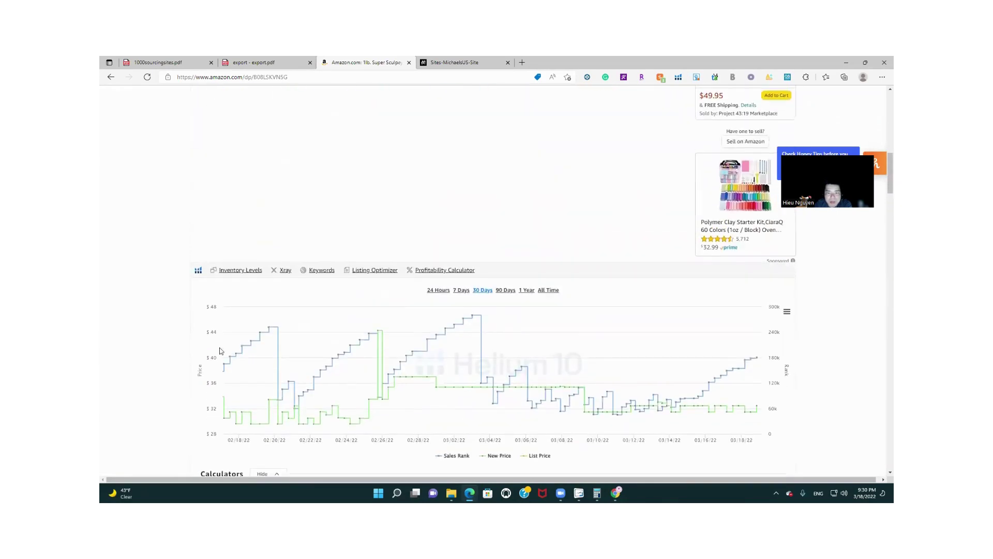
click(439, 292)
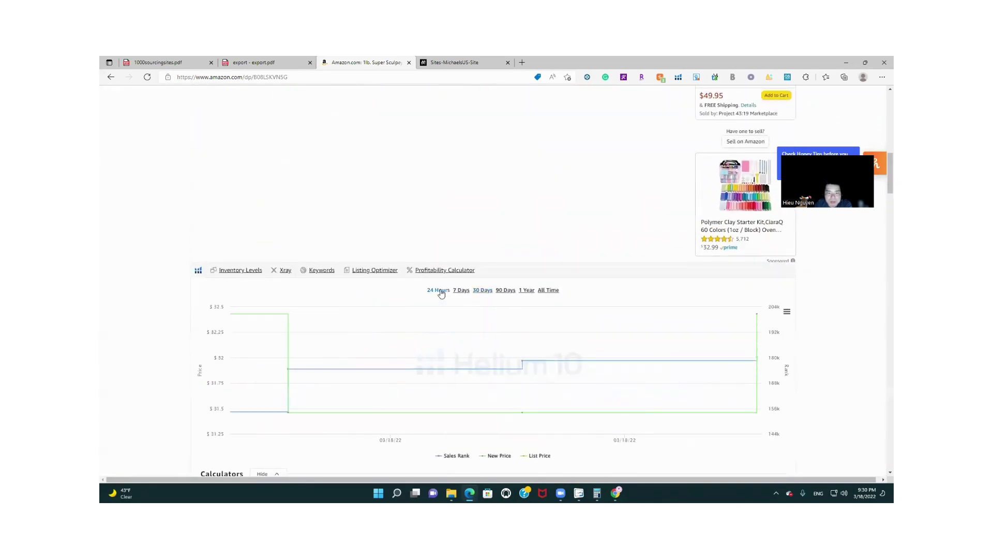
click(548, 291)
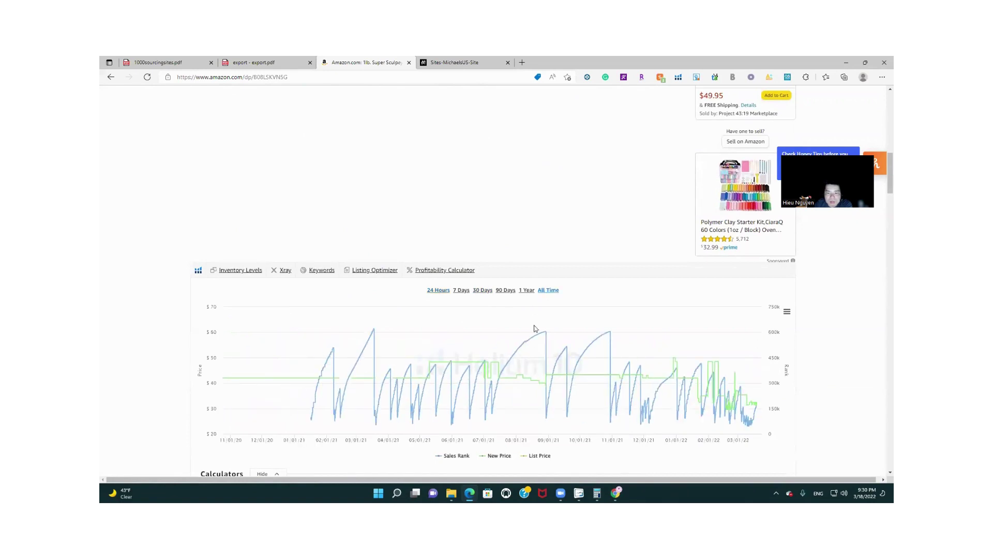
Step: Recheck the Revenue Calculator, the listing price and the Michaels checkout total, and return to the export PDF
scroll(615, 383, down, 3)
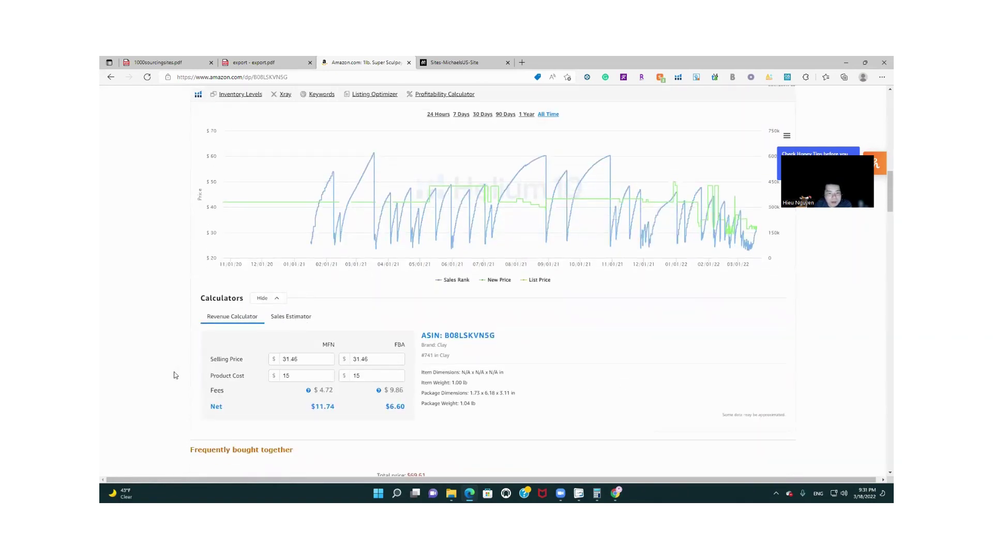
scroll(175, 373, up, 1)
scroll(175, 372, down, 3)
scroll(175, 373, up, 12)
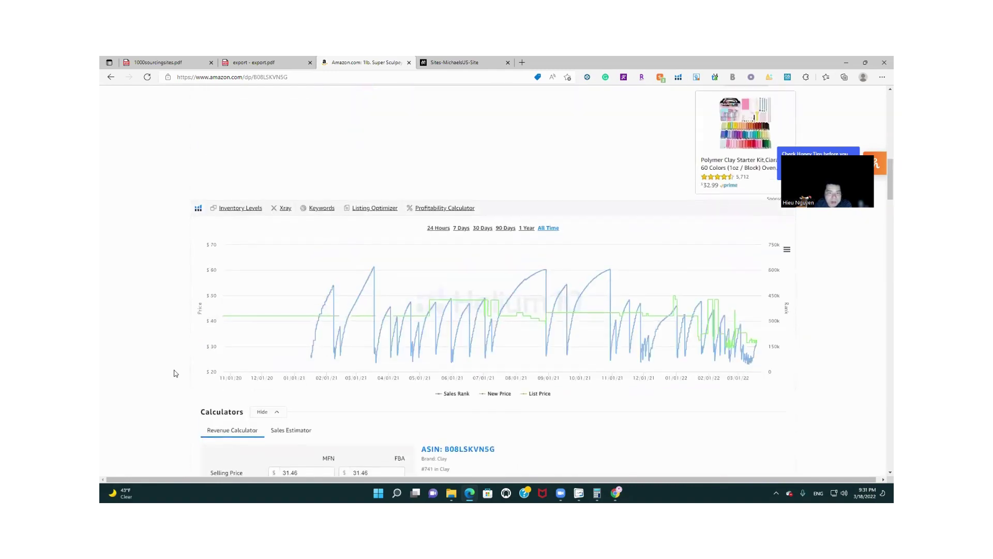
scroll(175, 373, up, 1)
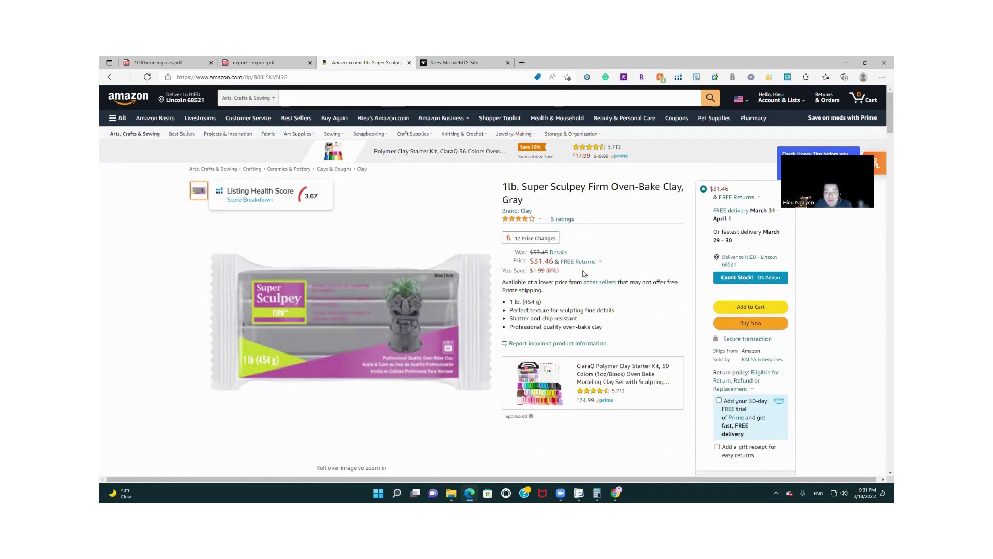
click(464, 61)
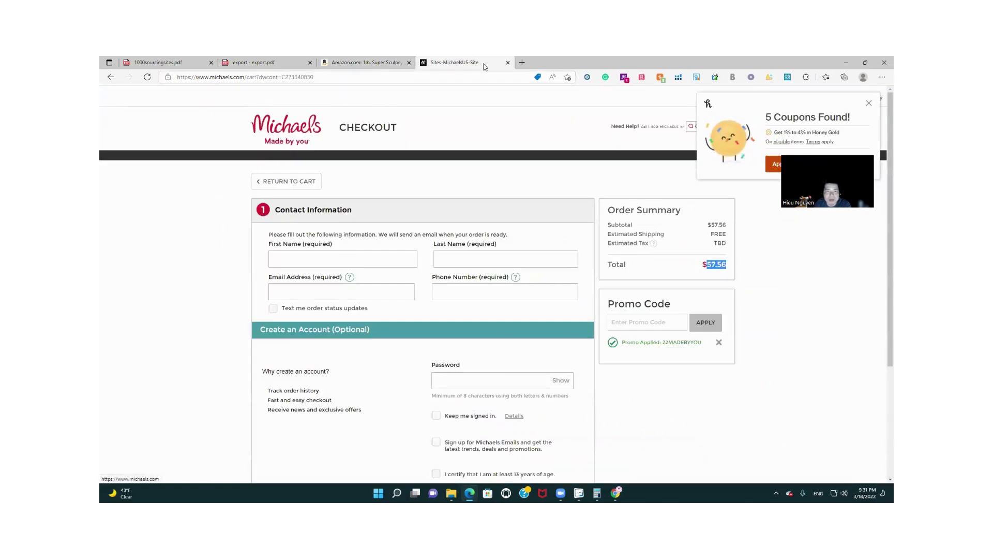
click(380, 63)
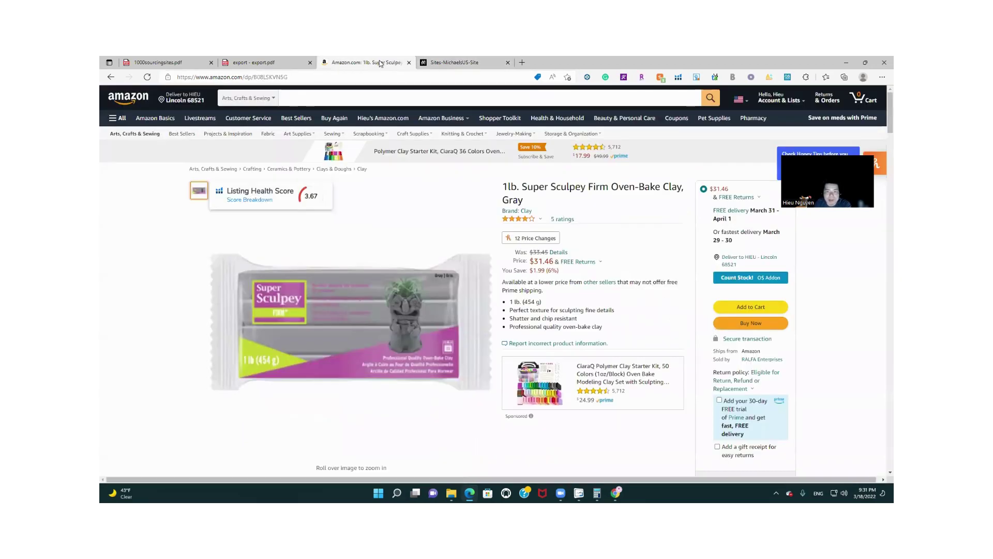
click(252, 61)
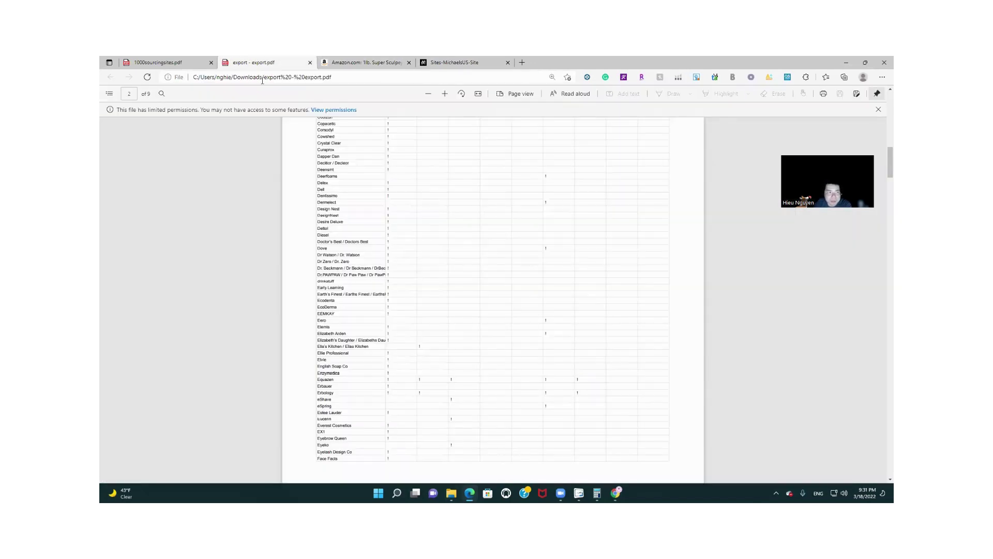
Step: Look through the store links in 1000sourcingsites.pdf, from the US Sites back to the AU Sites on the first page
click(171, 61)
scroll(180, 227, up, 15)
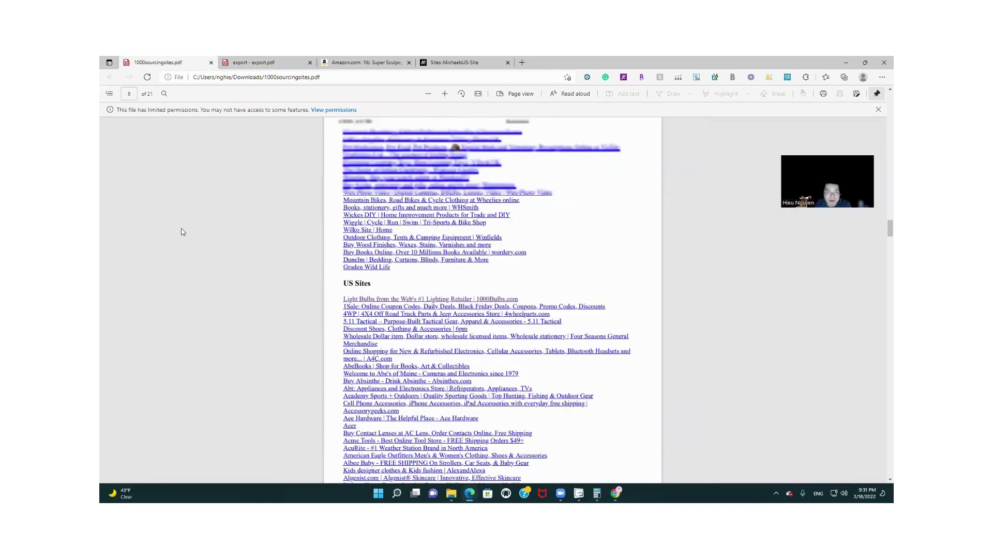
scroll(178, 232, up, 20)
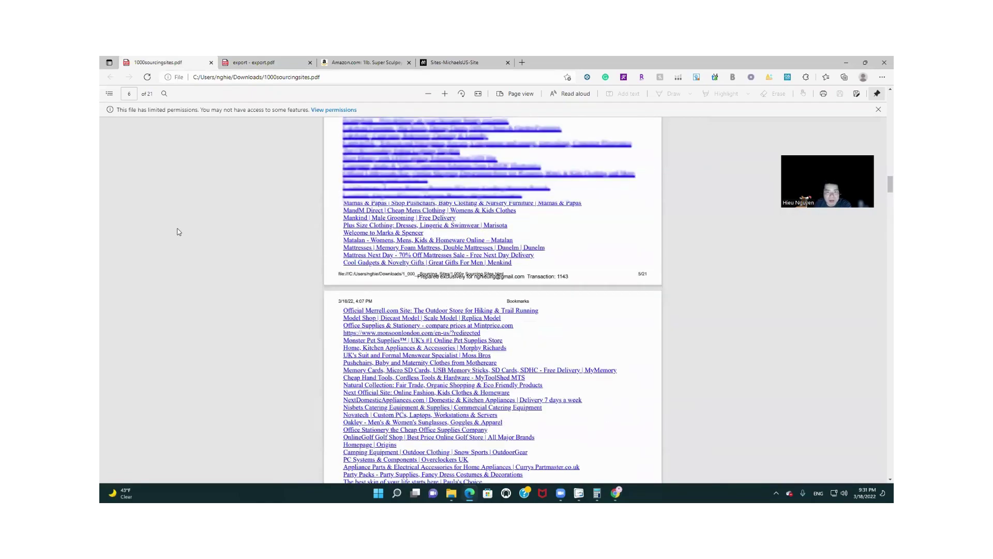
scroll(176, 233, up, 8)
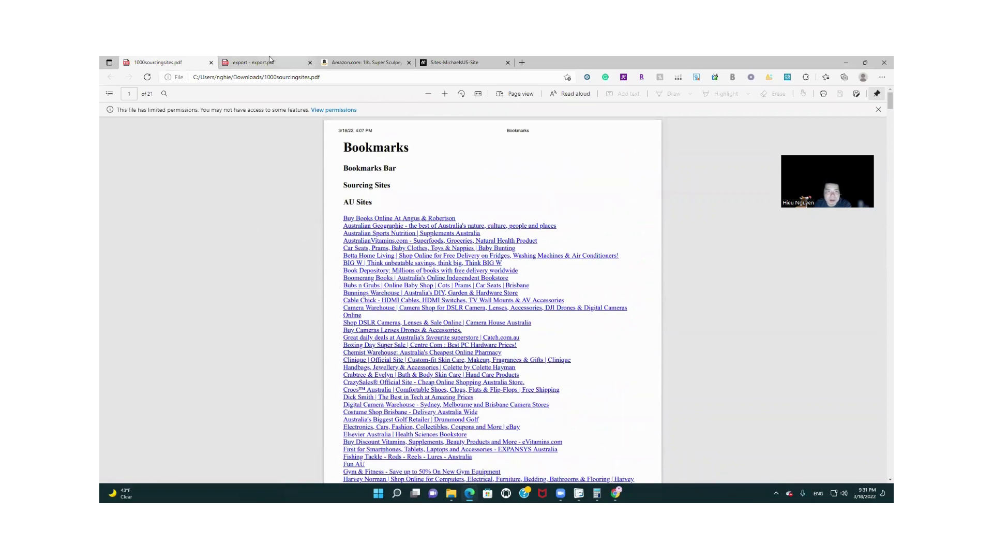
Step: Check the Michaels order total against the Amazon clay listing, and examine the listing's price history and other sellers' offers
click(443, 62)
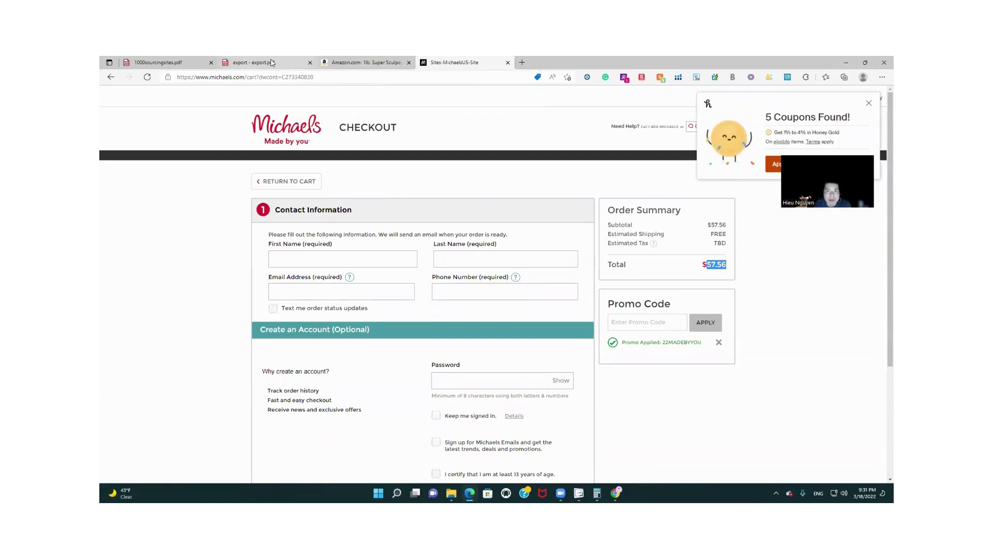
click(365, 62)
scroll(835, 357, down, 1)
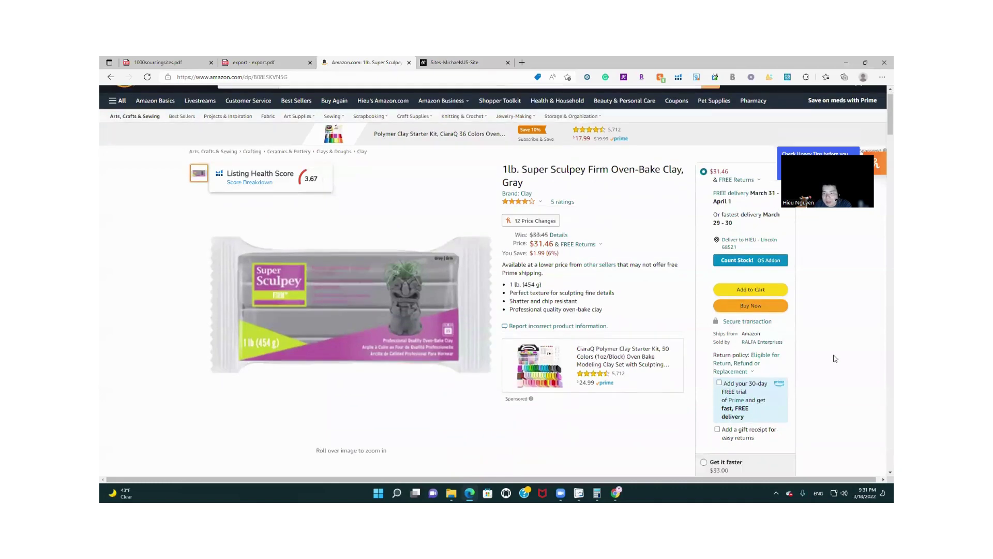
scroll(835, 357, down, 5)
scroll(830, 358, up, 1)
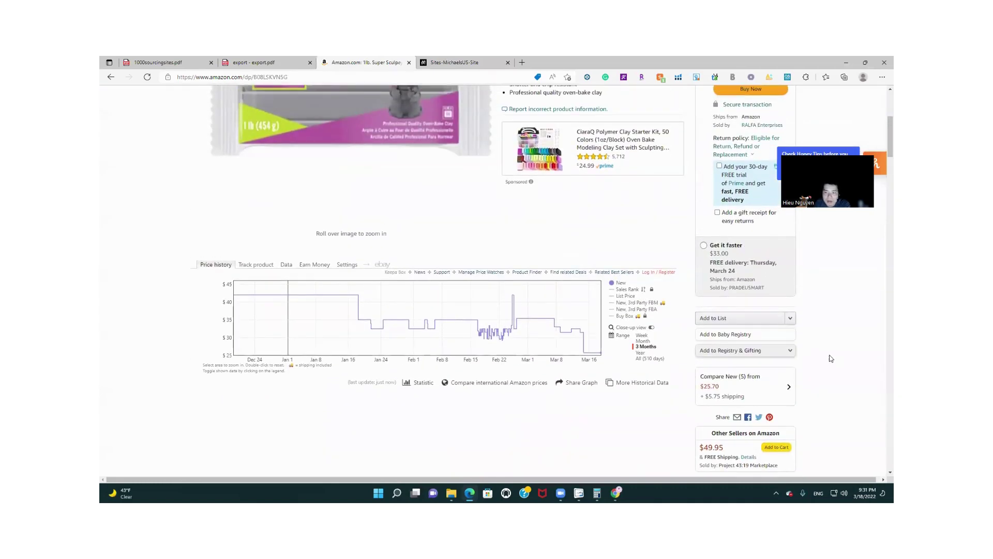
click(789, 389)
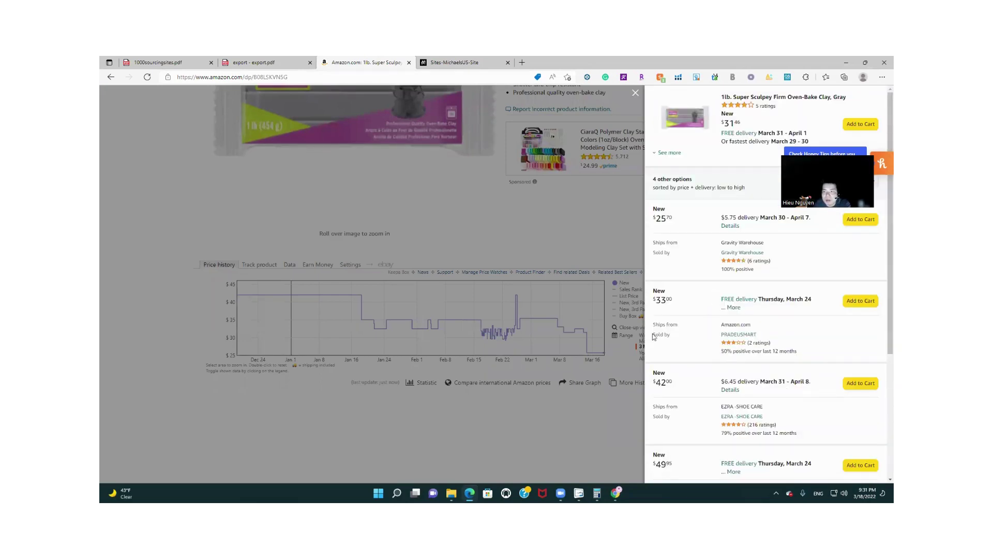
click(613, 137)
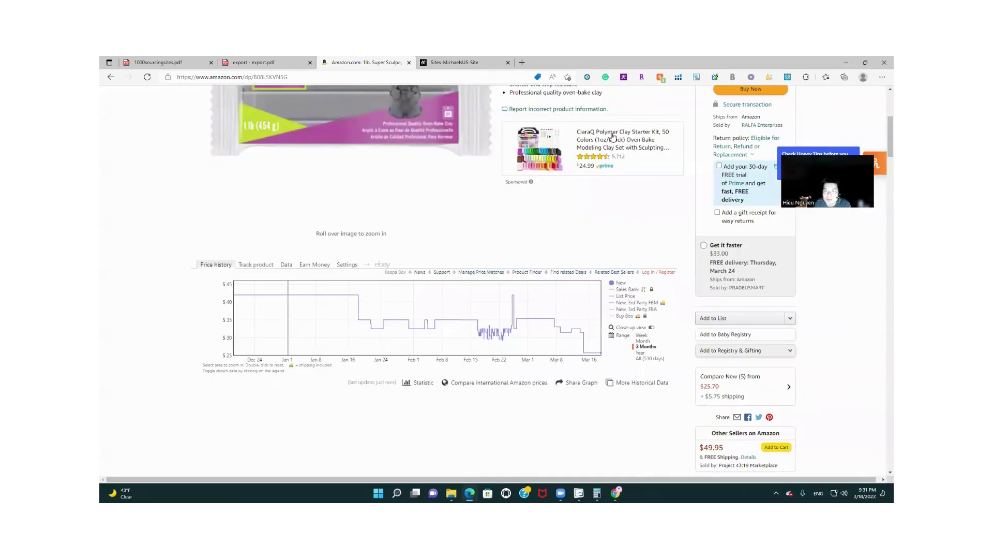
scroll(751, 261, up, 4)
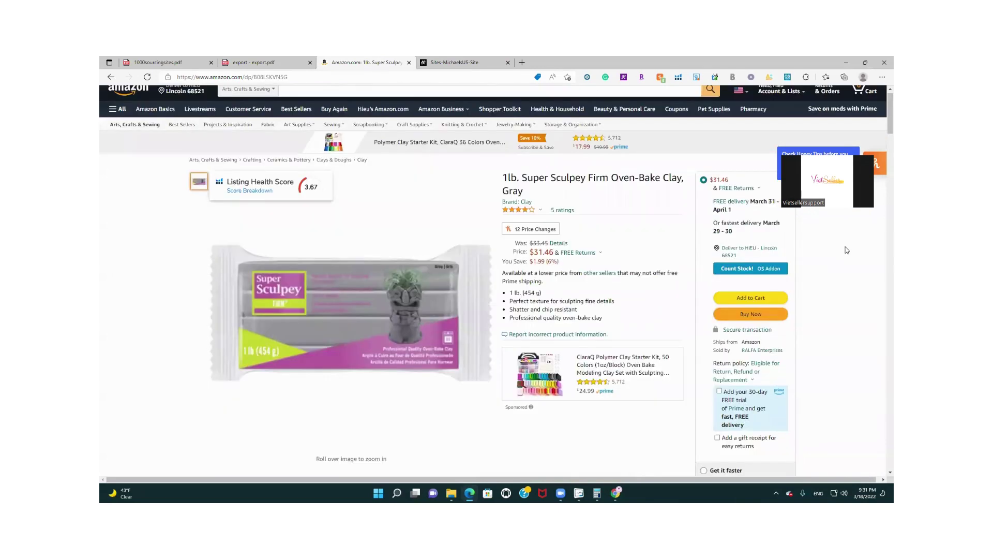
click(850, 149)
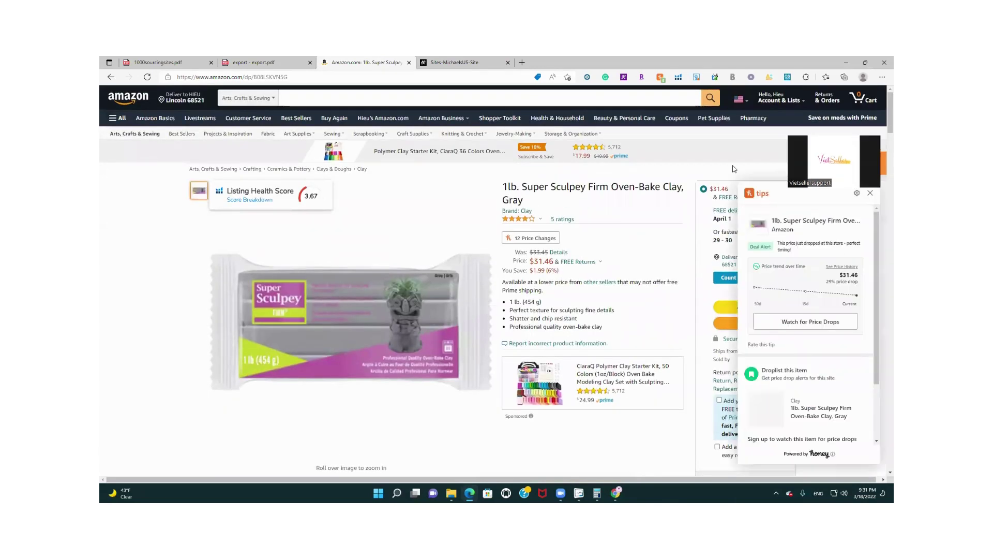
click(870, 193)
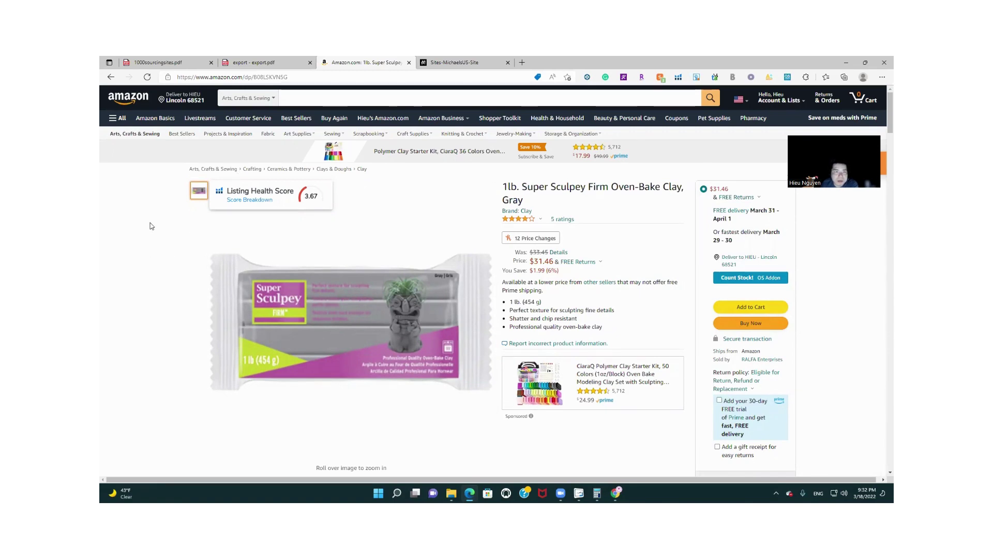
Step: Recheck the Michaels order summary, and review the price and the price history chart on the Amazon clay listing
click(444, 62)
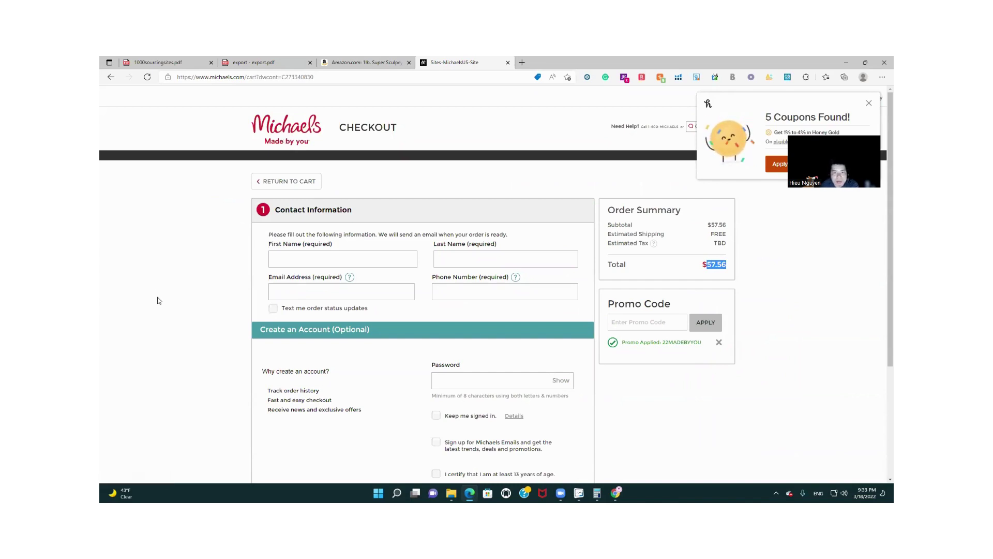
click(383, 64)
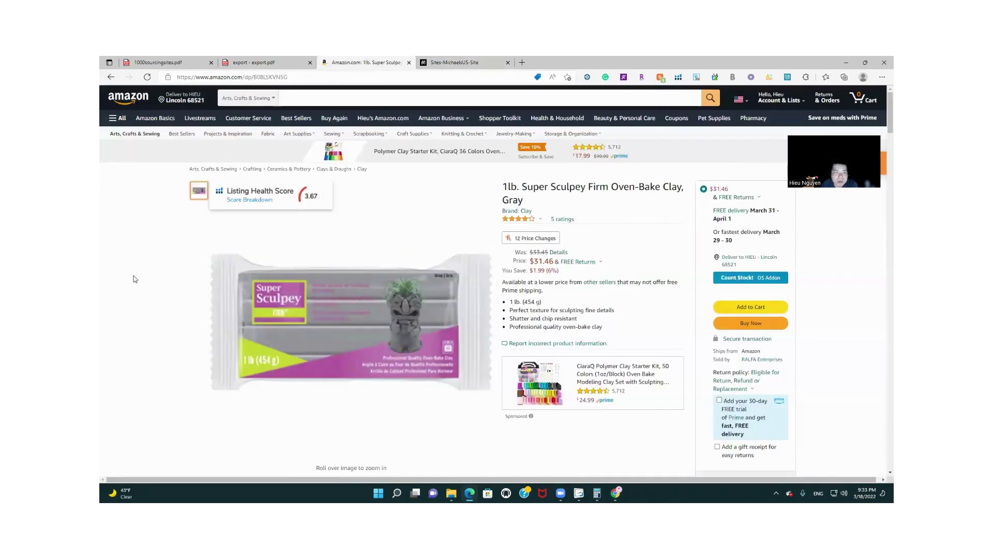
scroll(145, 278, down, 5)
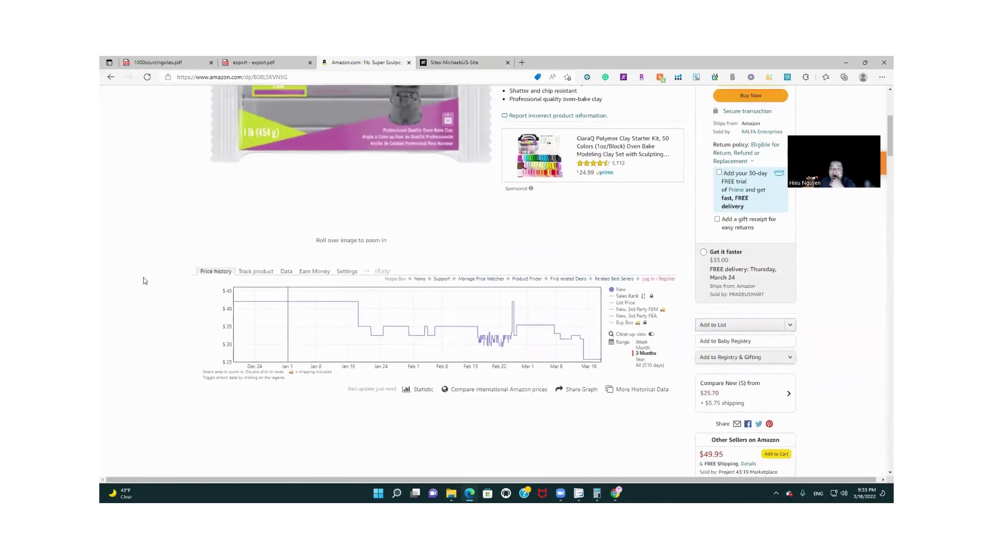
scroll(147, 279, up, 4)
scroll(146, 280, down, 5)
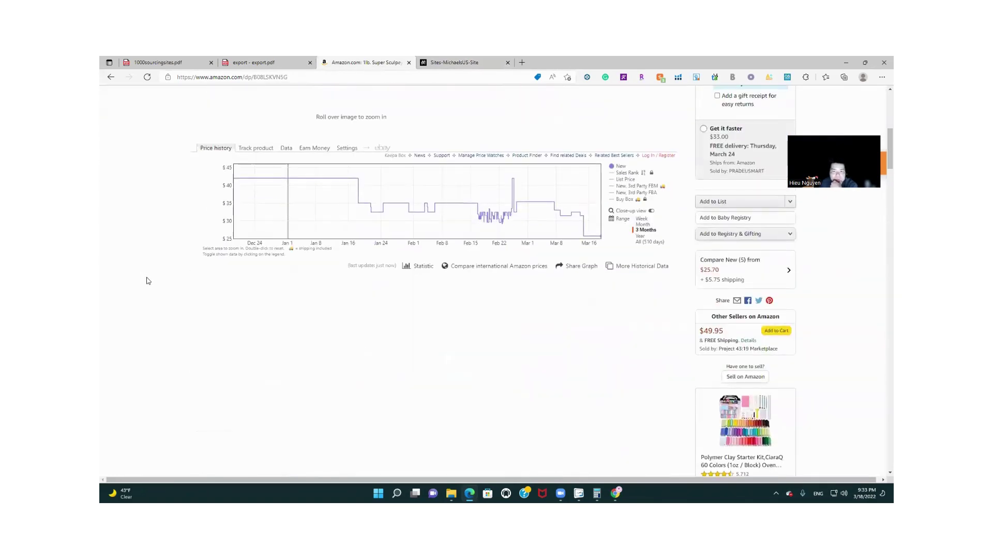
scroll(148, 281, up, 5)
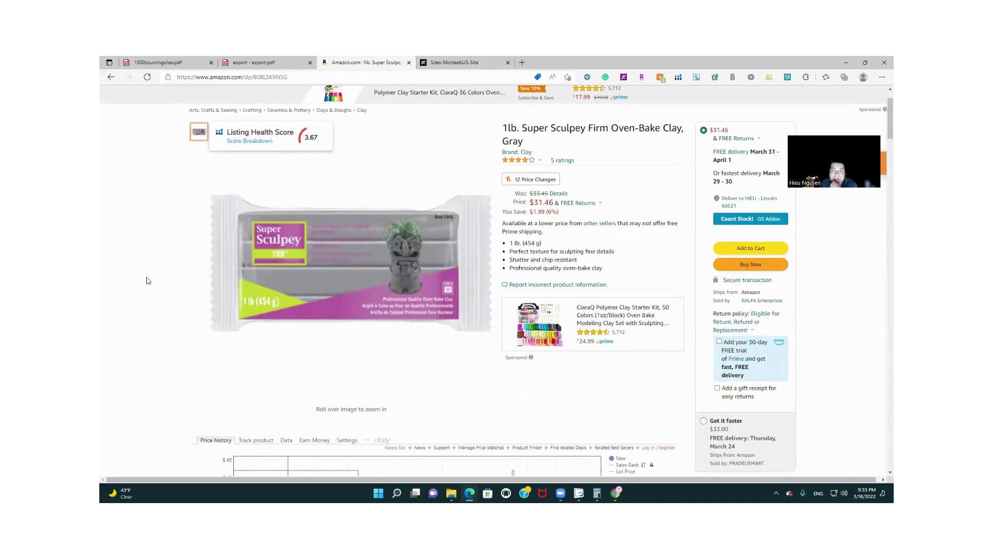
scroll(146, 280, up, 1)
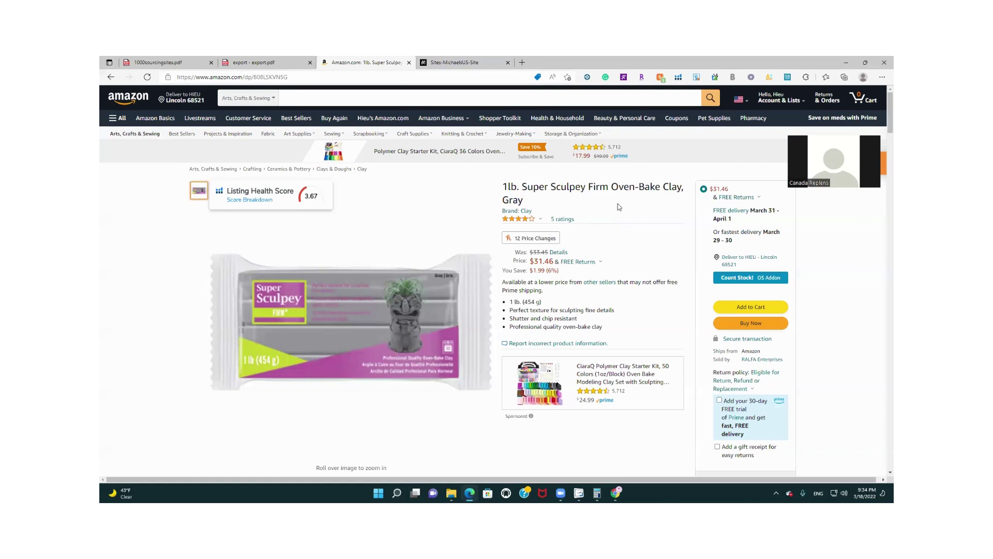
Step: Dismiss the Honey coupon offer on the Michaels checkout and examine RetailMeNot's cash back offer and promo codes
click(450, 62)
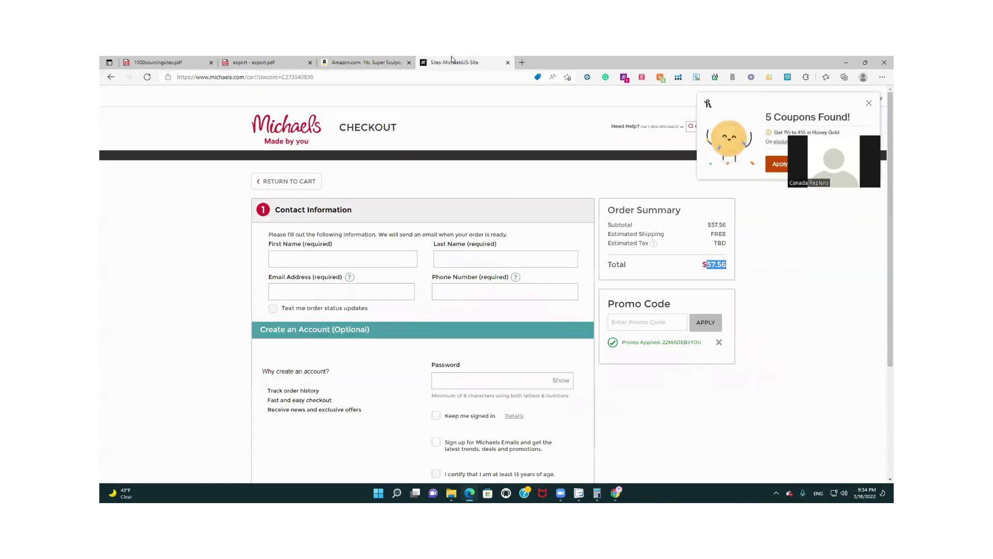
click(869, 103)
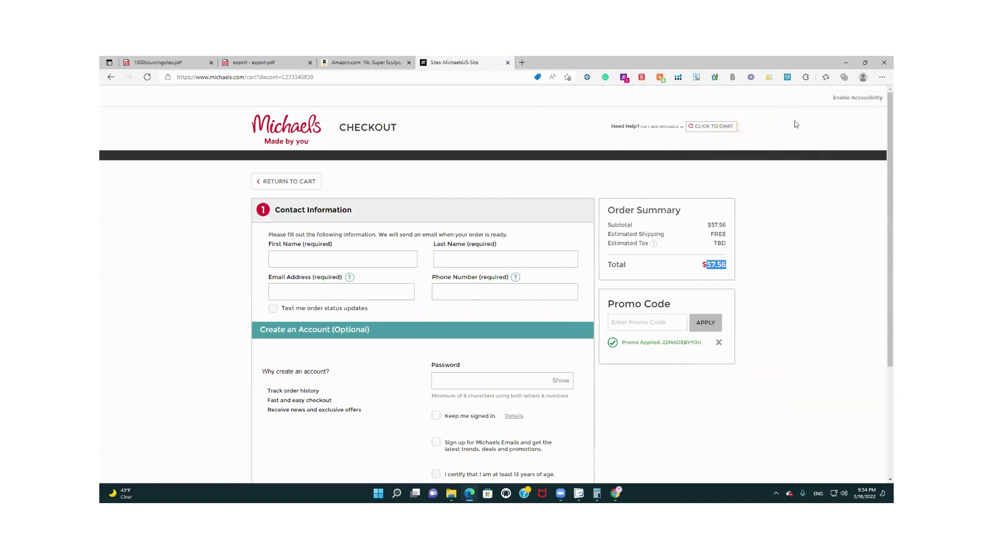
click(625, 78)
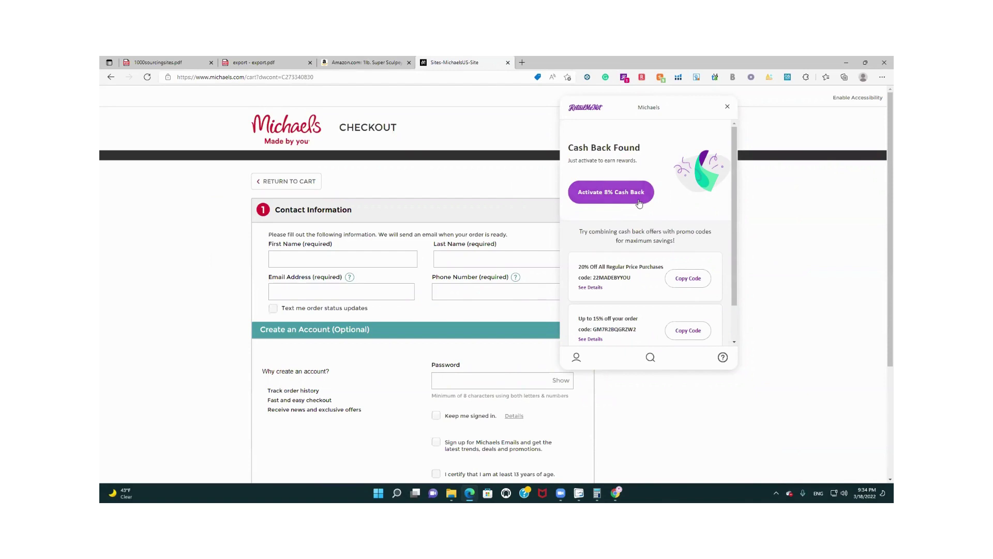
scroll(683, 295, down, 2)
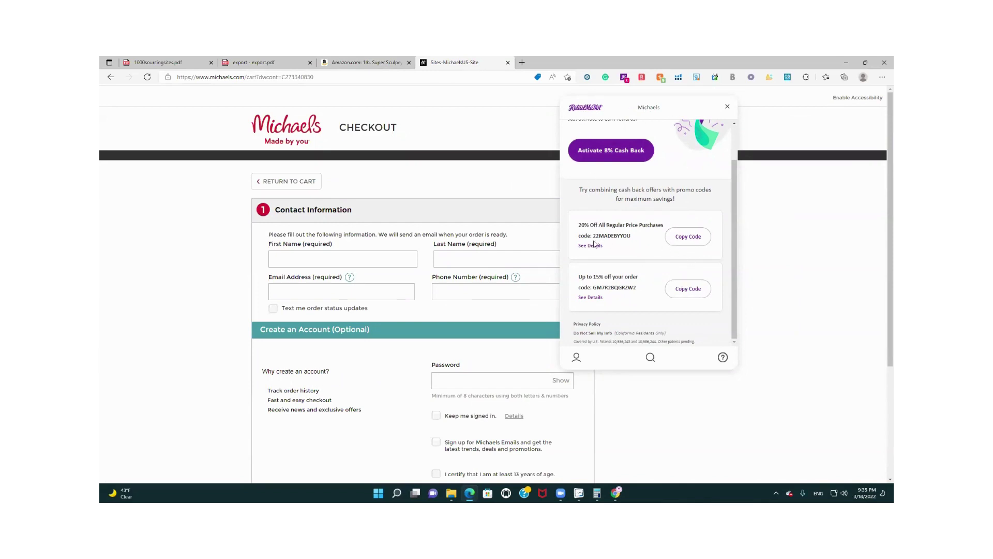
drag(593, 235, 640, 237)
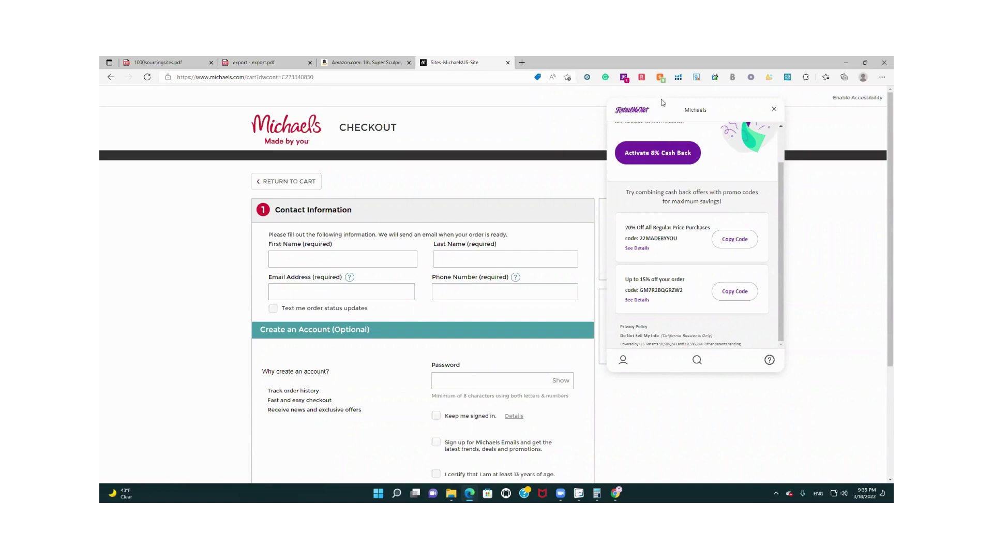
click(773, 111)
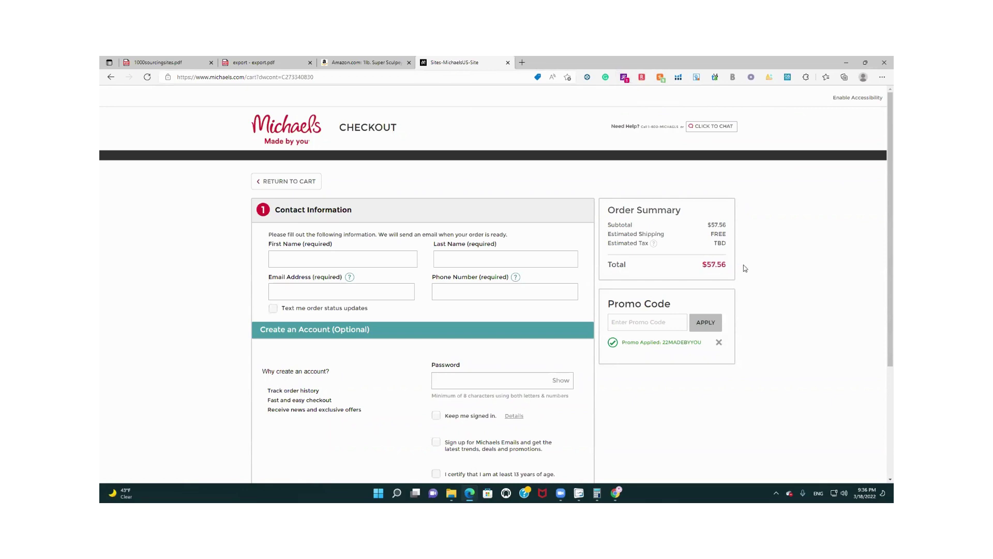
Step: Sign in to the Rakuten cash back extension with a Google account and return to the Michaels checkout
click(624, 77)
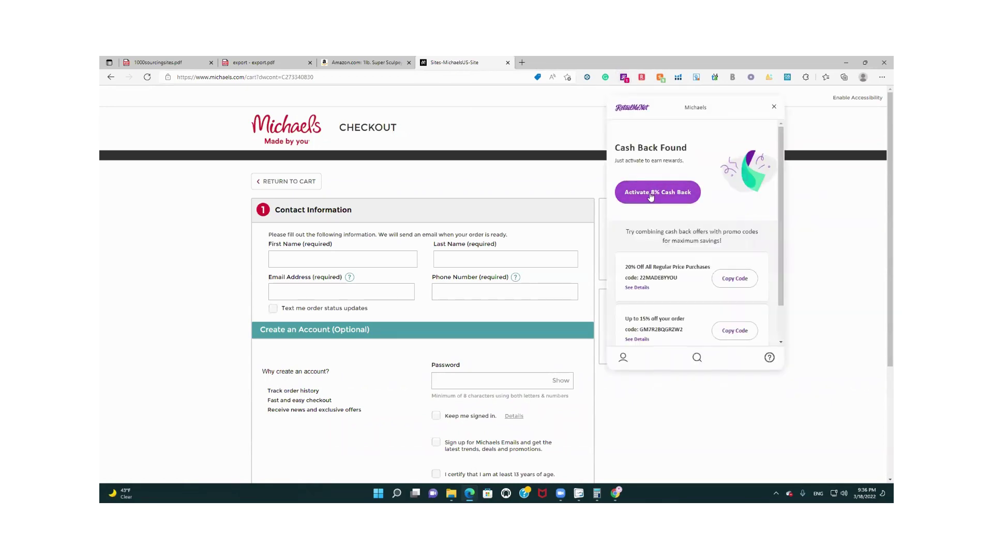
click(642, 78)
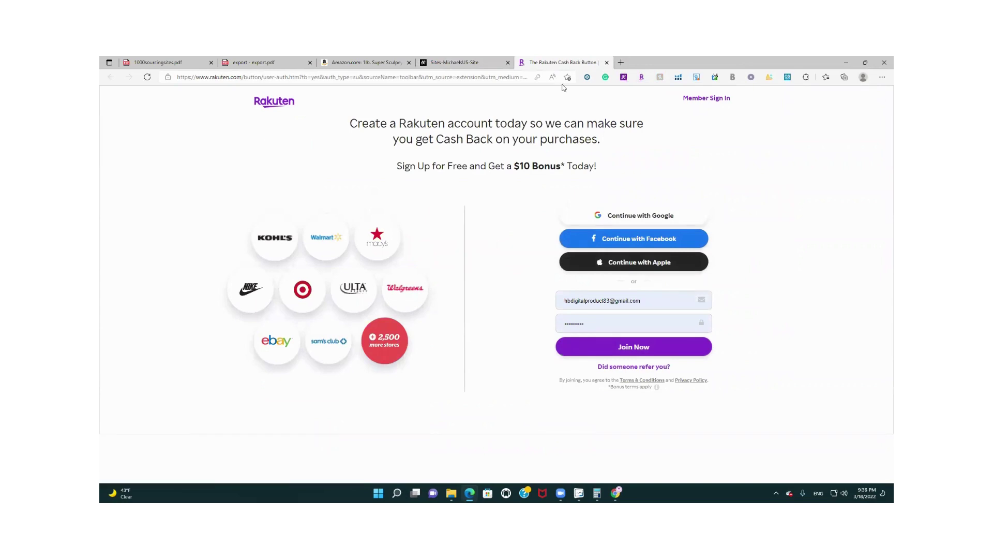
click(631, 219)
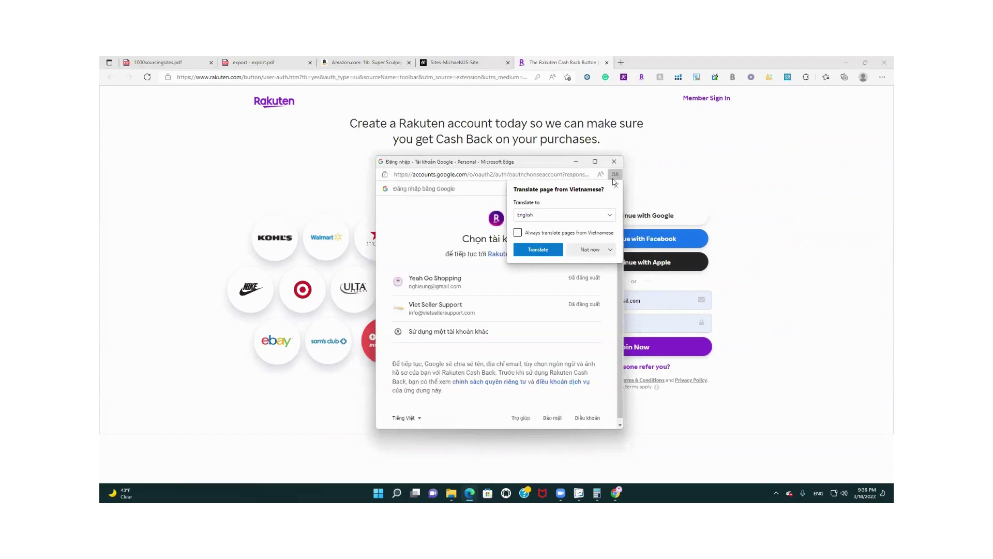
click(590, 249)
click(448, 286)
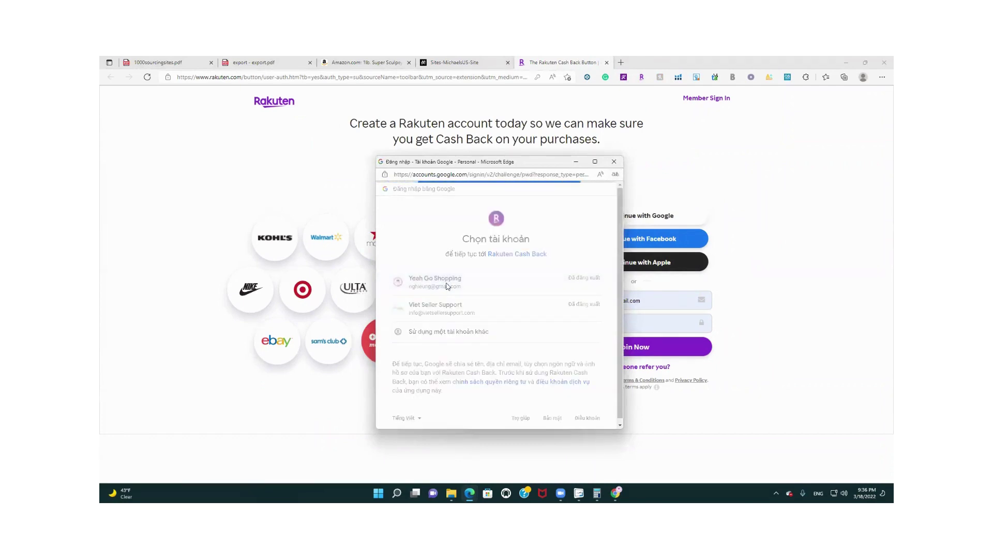
click(586, 344)
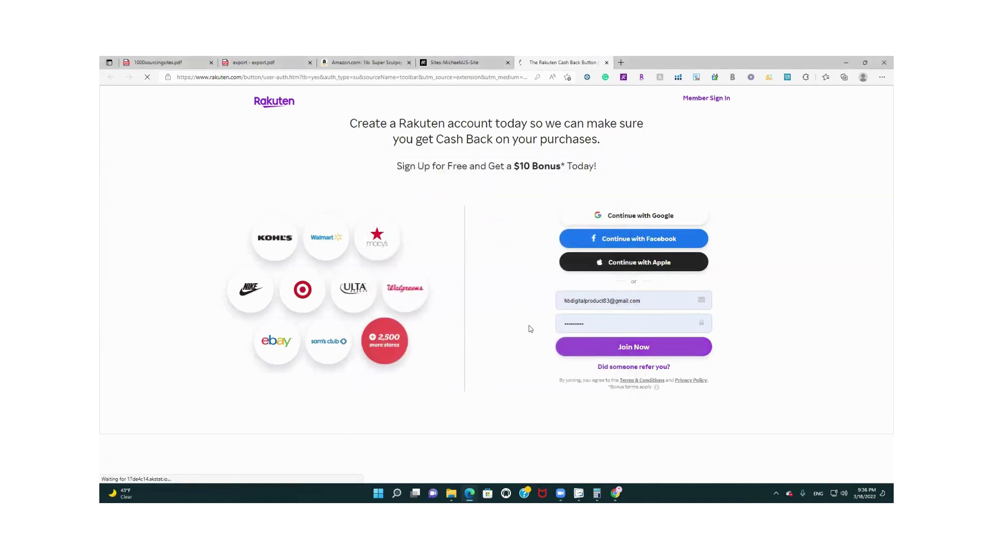
click(607, 62)
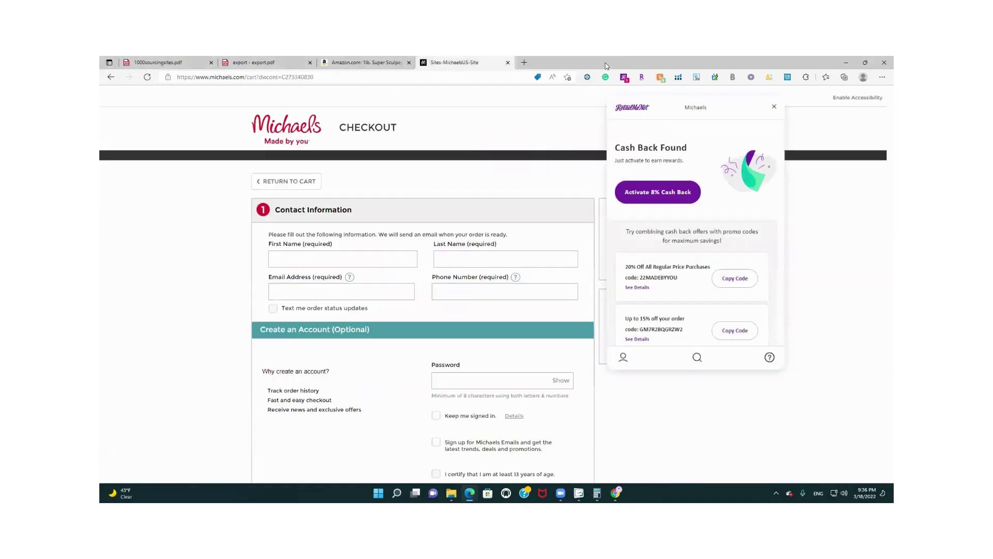
click(774, 108)
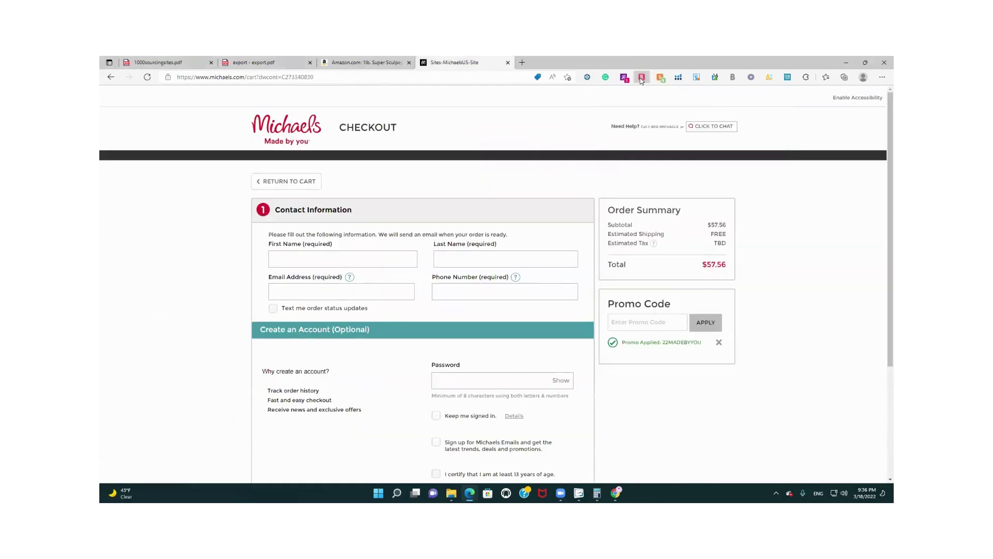
Step: Review Rakuten's store deals for Michaels, activate the 1% cash back, and return to the checkout page
click(641, 77)
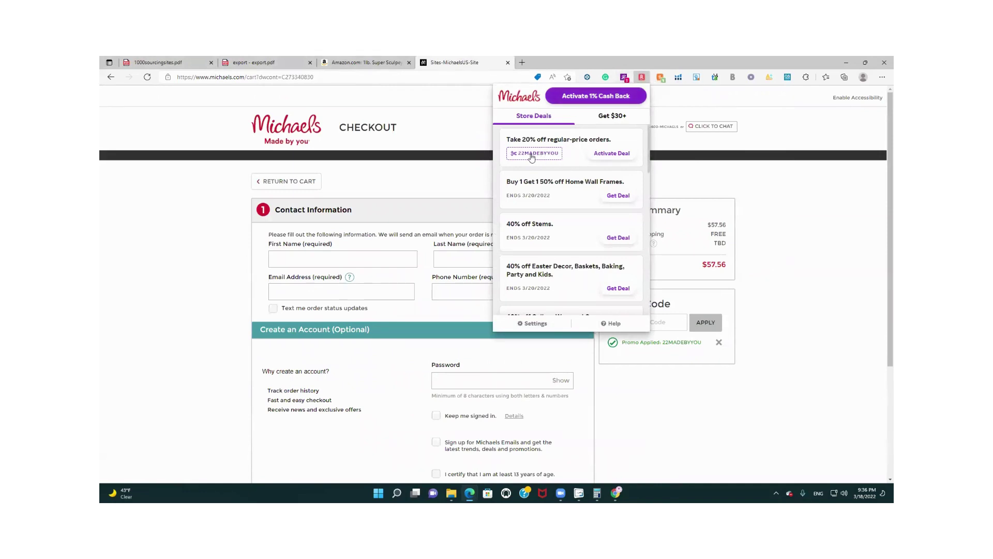
scroll(566, 235, down, 2)
scroll(566, 235, up, 2)
click(523, 140)
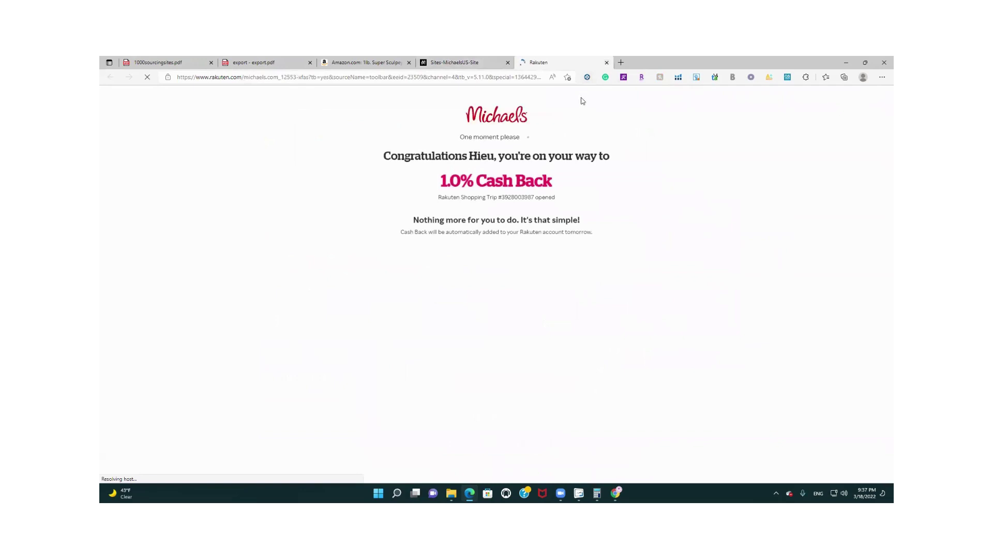
drag(436, 189, 564, 182)
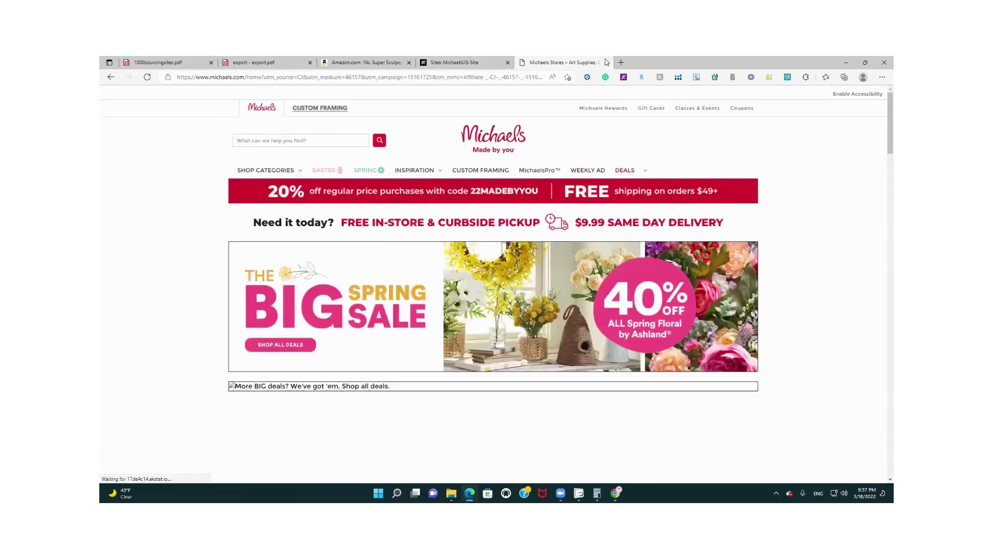
click(606, 62)
Step: Review RetailMeNot's reward login prompt and promo codes on the Michaels checkout page and dismiss them
click(625, 77)
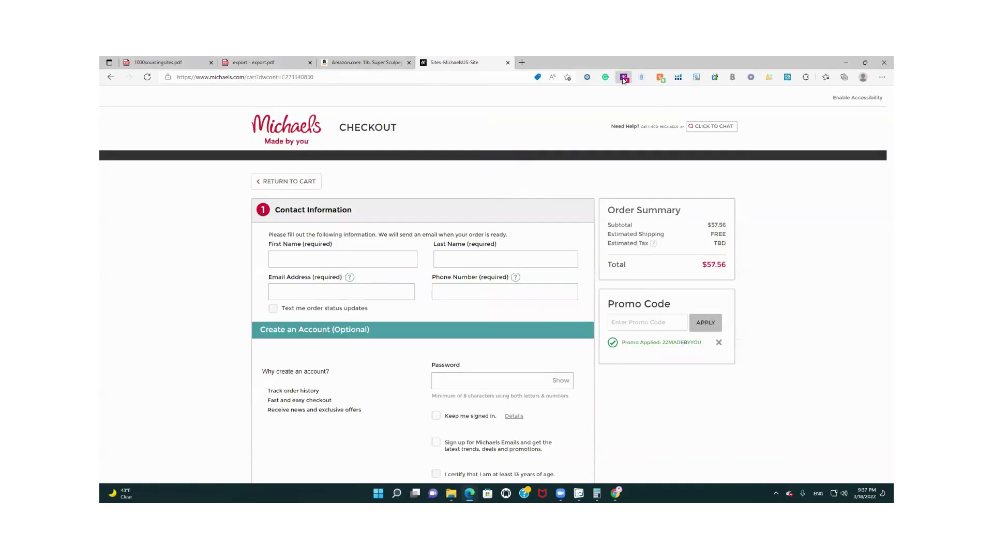
click(664, 194)
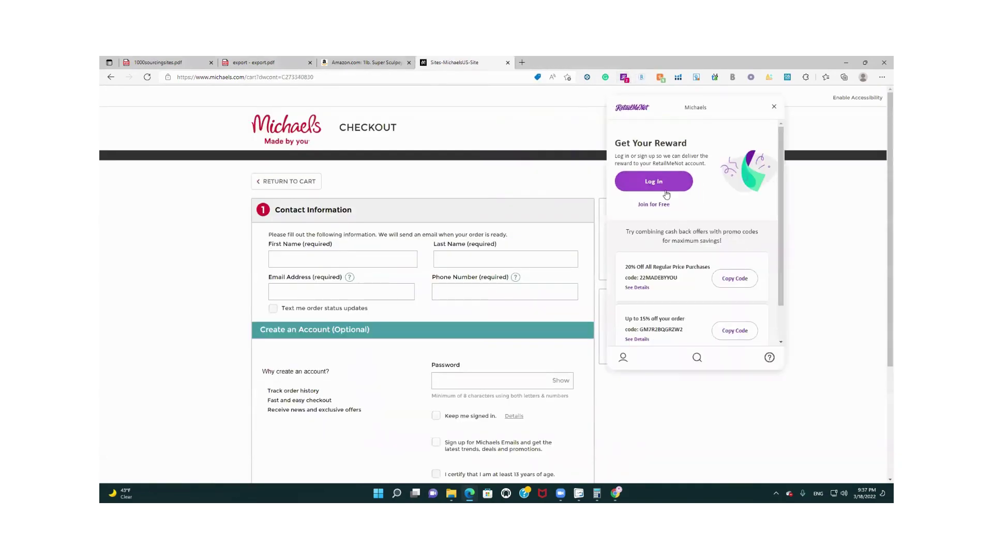
click(776, 108)
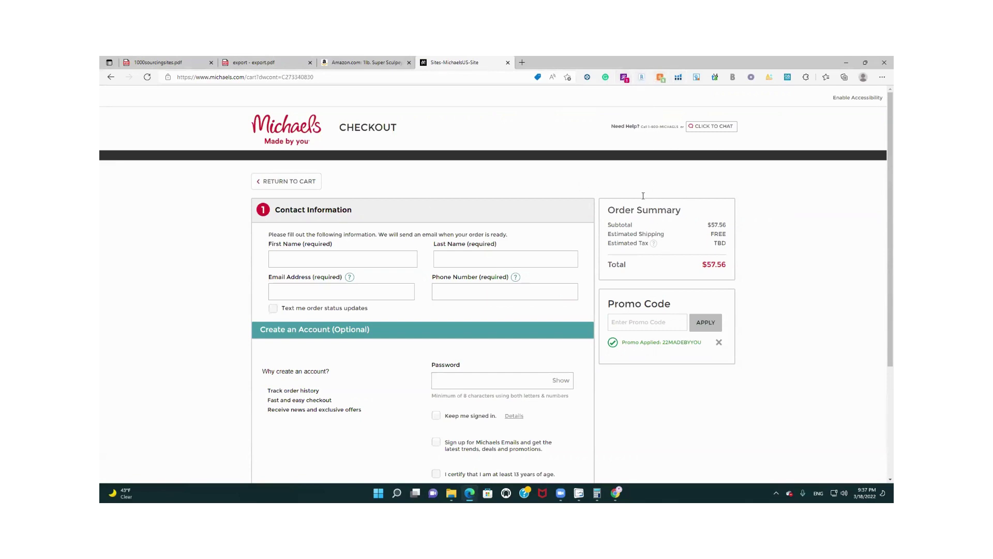
Step: Compare the Amazon selling price of the Super Sculpey clay with the Michaels order total
click(375, 60)
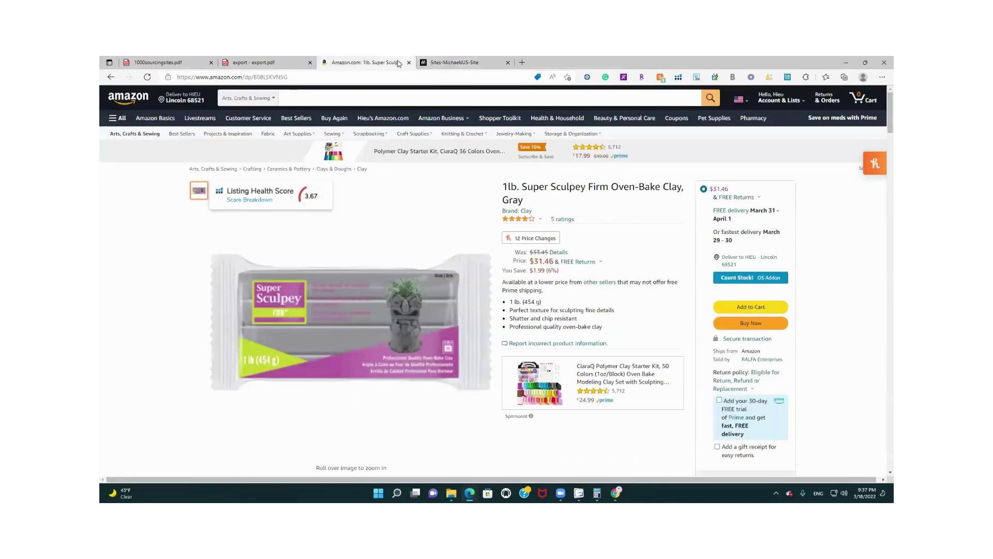
click(439, 63)
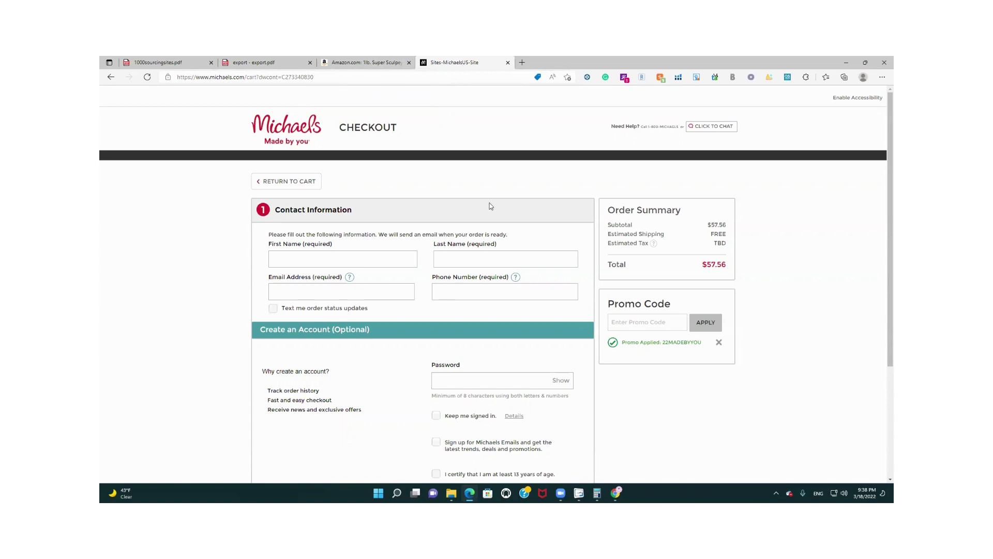
click(355, 62)
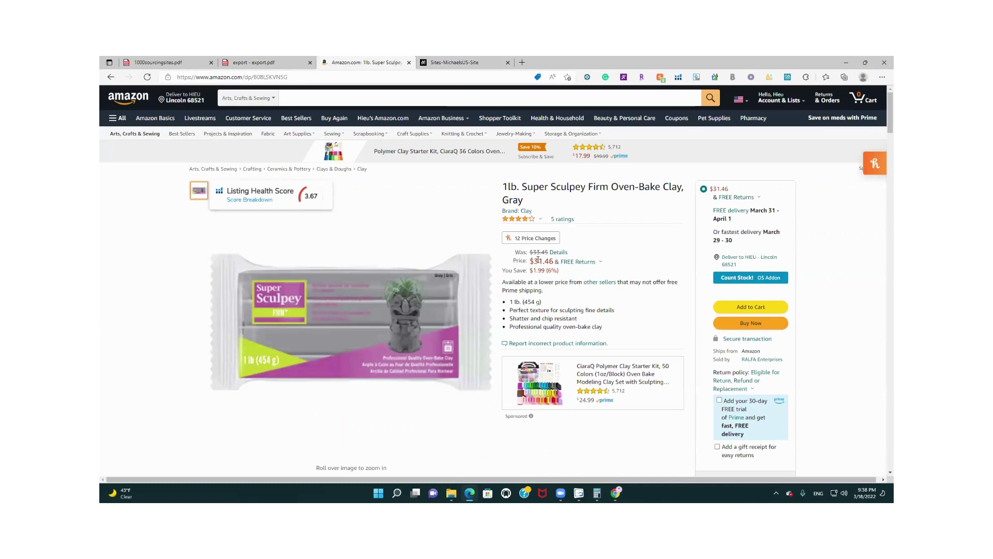
drag(534, 260, 555, 260)
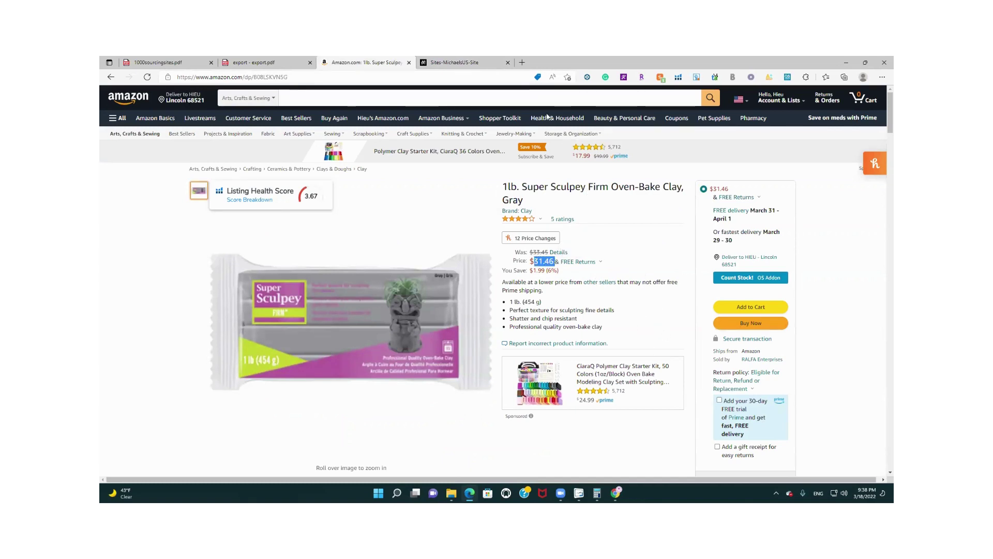
click(463, 62)
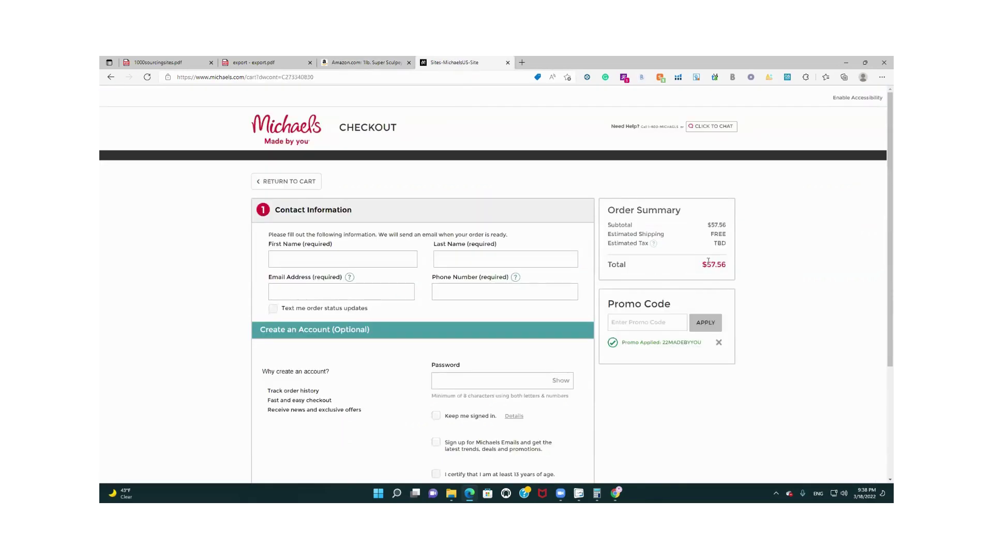
mouse_move(708, 260)
mouse_down()
mouse_move(730, 263)
mouse_move(703, 263)
mouse_up()
click(382, 60)
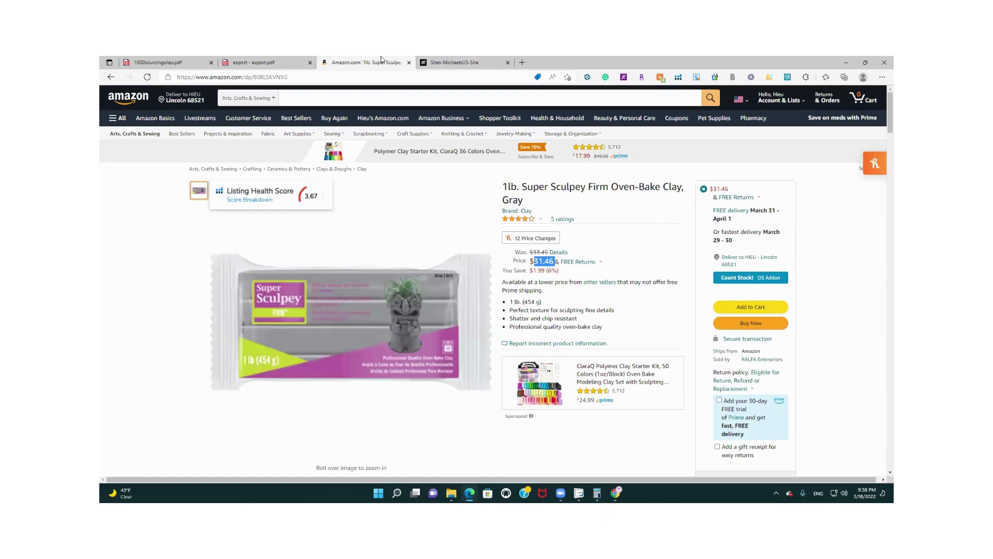
click(462, 63)
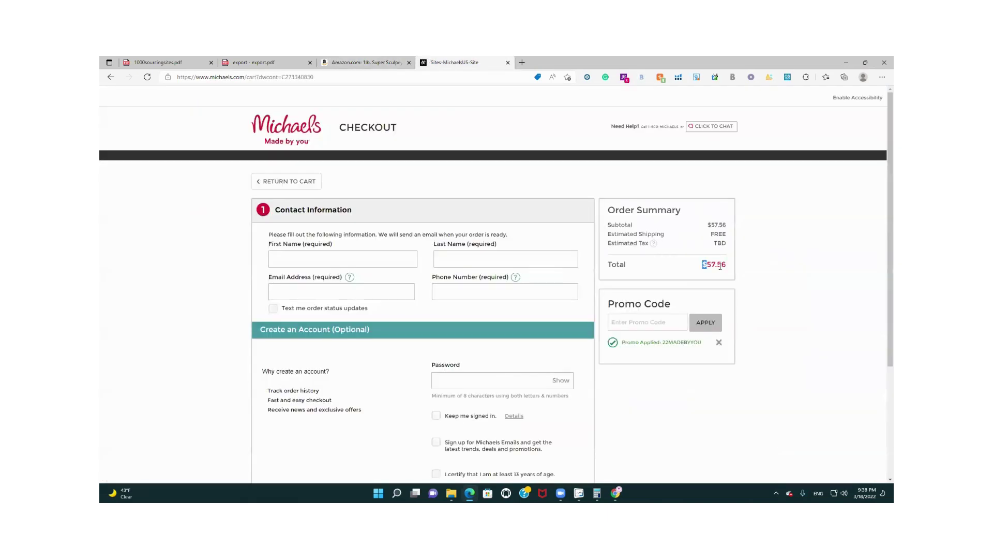
Step: Examine the price history, sales rank chart and revenue calculator on the Amazon clay listing
click(381, 61)
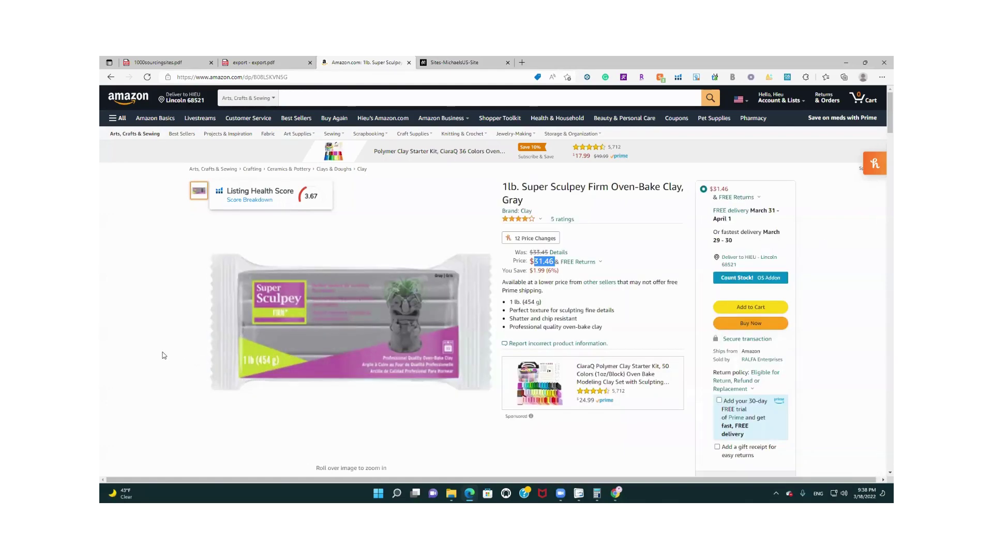
scroll(164, 355, down, 7)
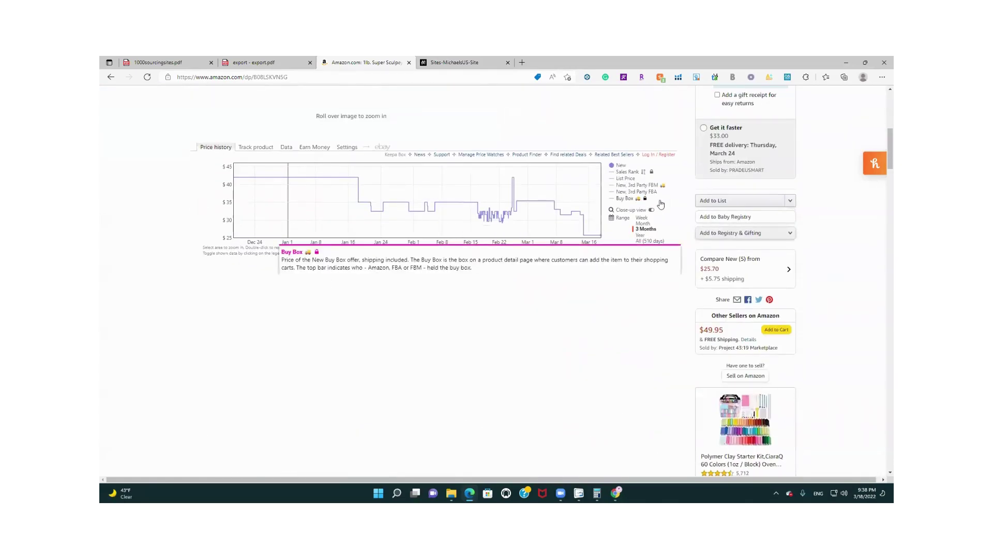
scroll(215, 326, down, 10)
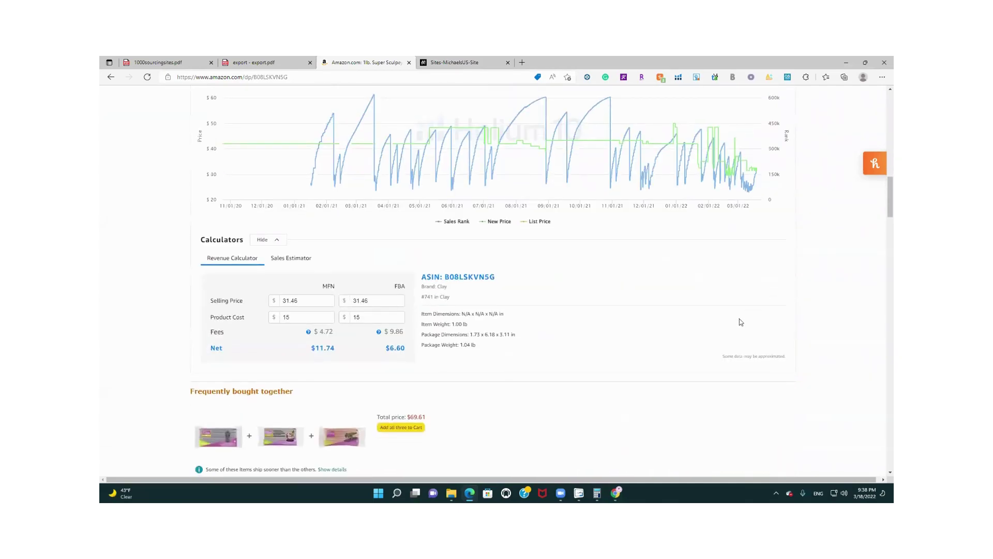
scroll(740, 322, up, 5)
scroll(343, 354, up, 12)
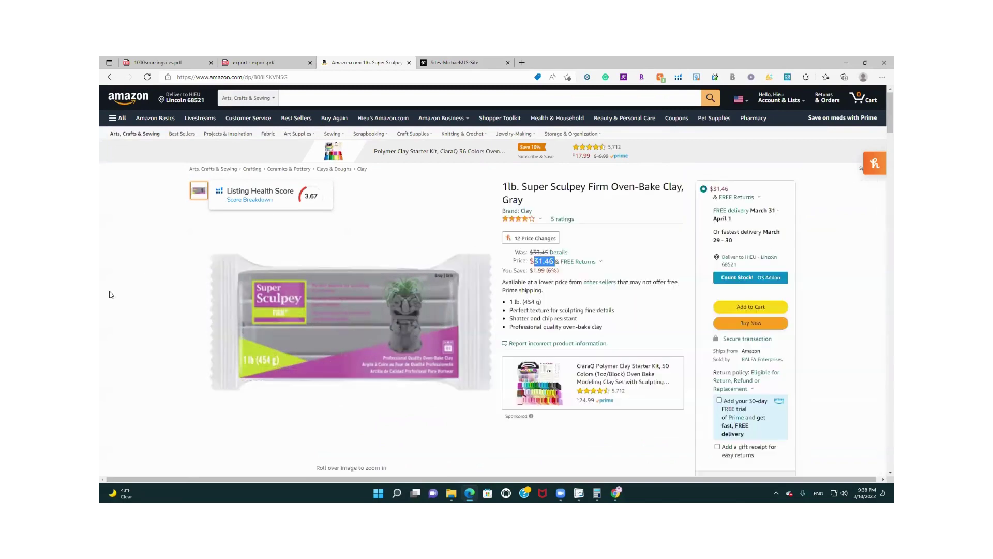
Step: Count the competing sellers' stock for the Amazon clay listing, close the results and recheck the price history chart
click(755, 277)
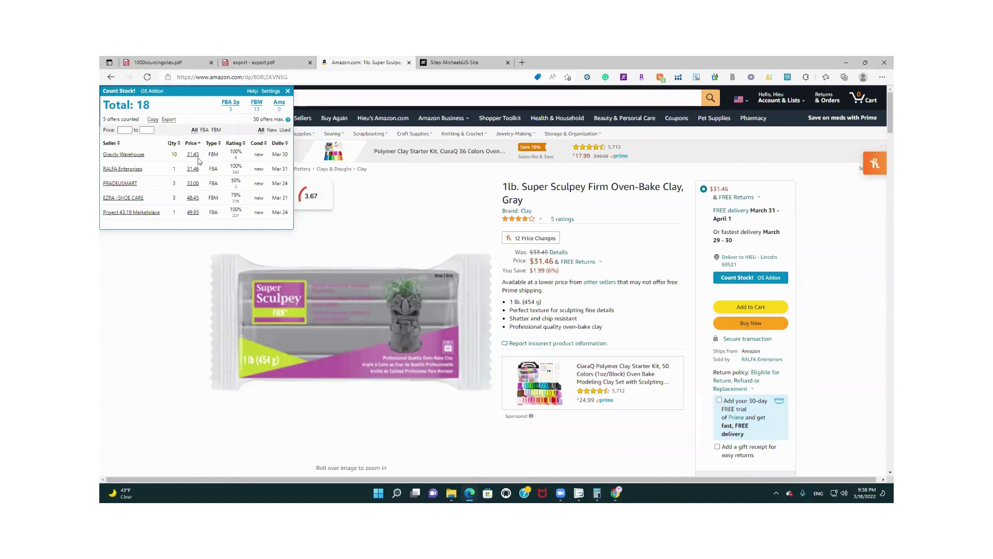
click(288, 90)
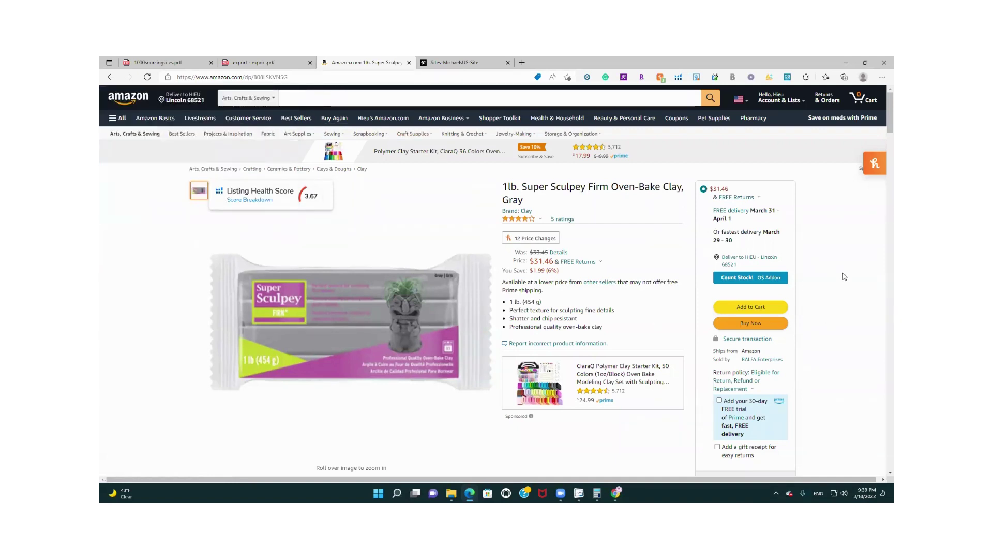
scroll(842, 277, down, 10)
scroll(846, 278, up, 5)
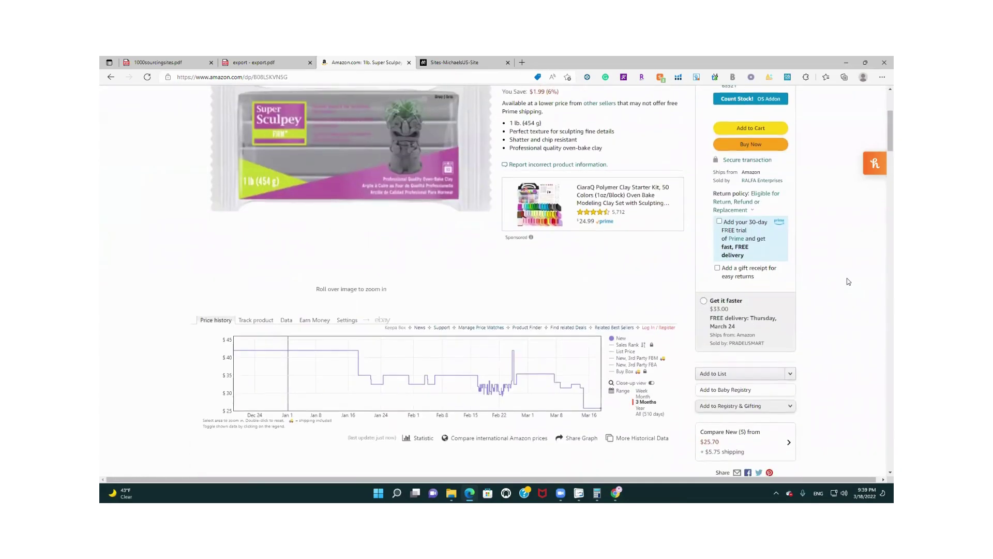